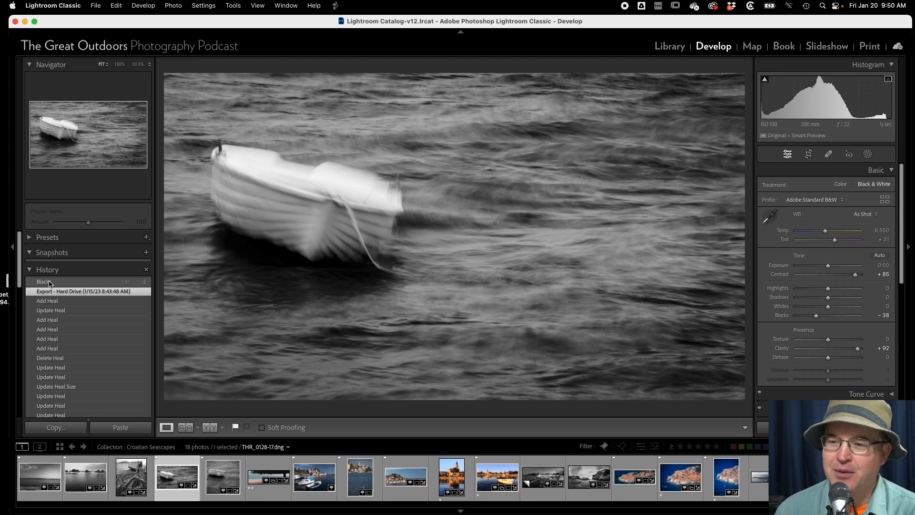
Restore the most recent Blacks adjustment on the boat photo and export it from the Library with the Fine Art Print Master preset.
{"action": "left_click", "coordinate": [50, 284]}
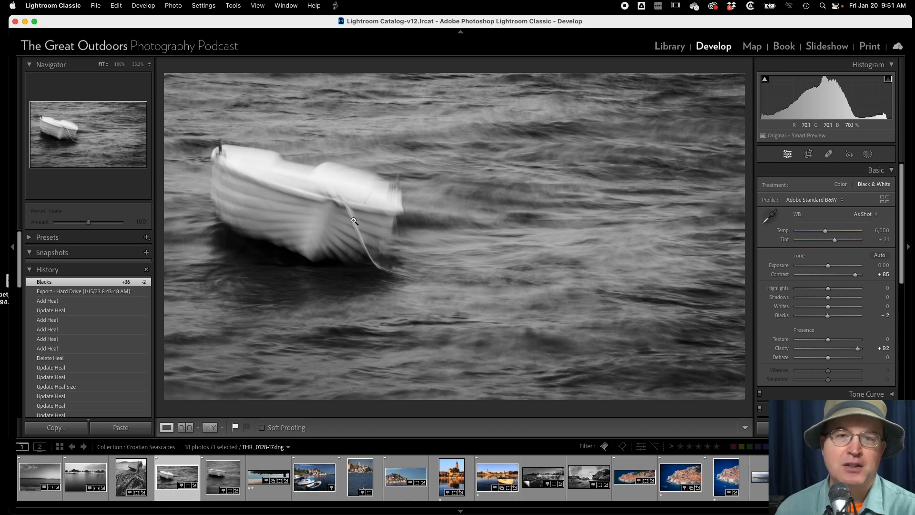
{"action": "left_click", "coordinate": [670, 47]}
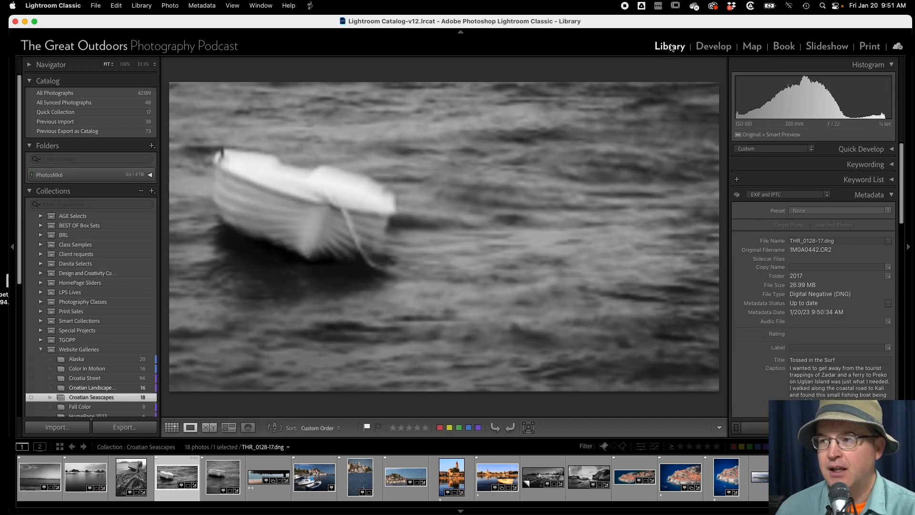
{"action": "left_click", "coordinate": [112, 428]}
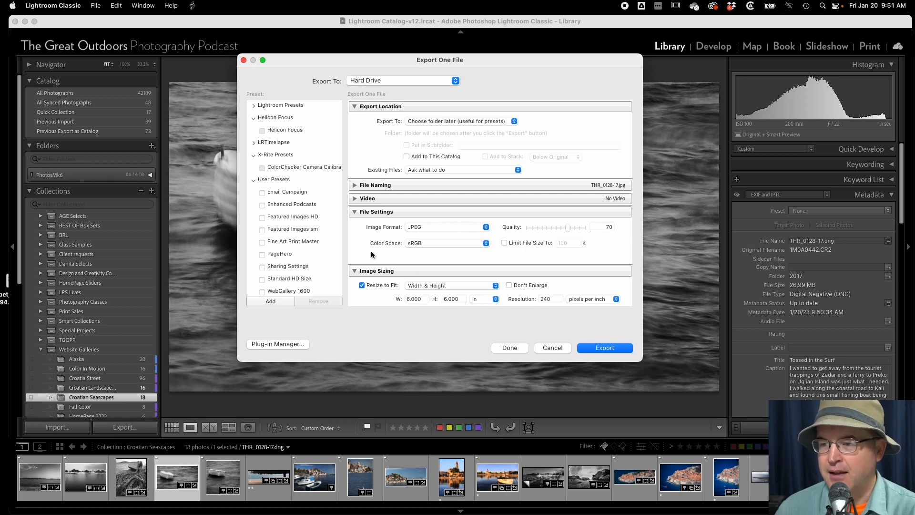
{"action": "left_click", "coordinate": [292, 243]}
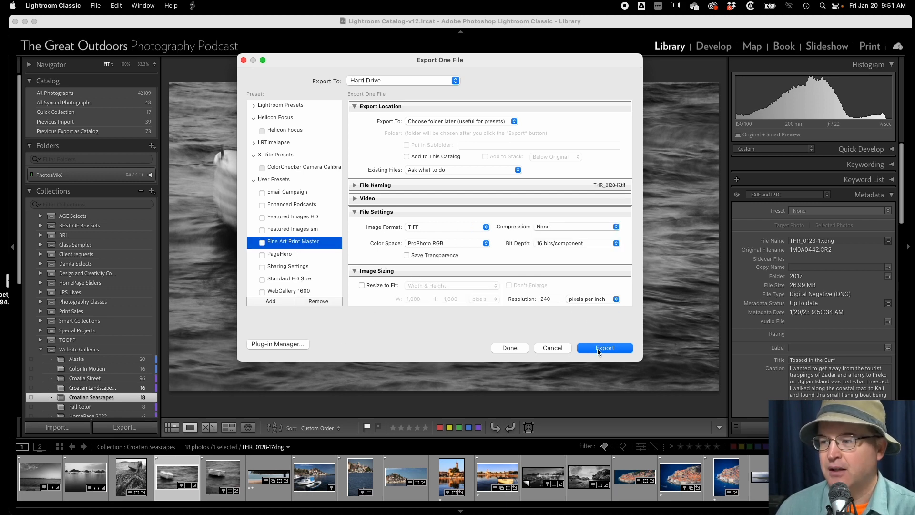
{"action": "left_click", "coordinate": [613, 348]}
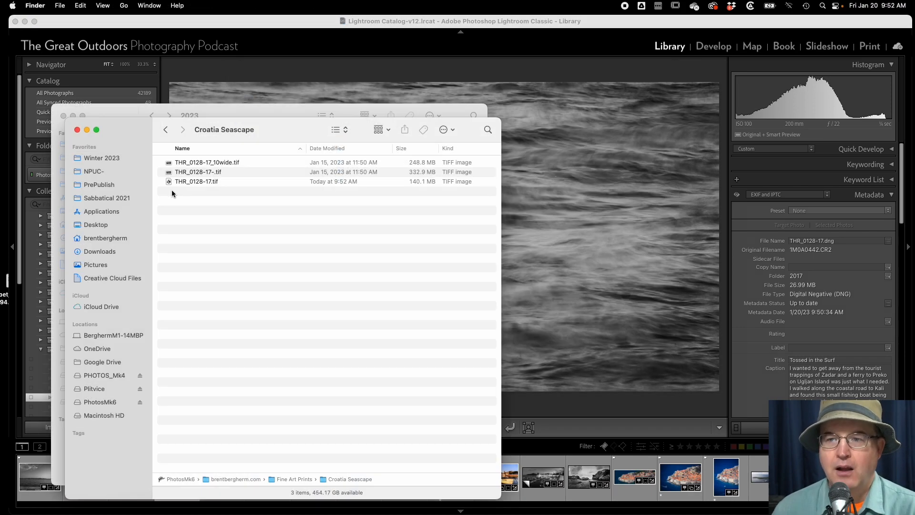
Open THR_0128-17-.tif and THR_0128-17.tif together in Adobe Photoshop 2022 from the Croatia Seascape folder.
{"action": "left_click", "coordinate": [196, 182]}
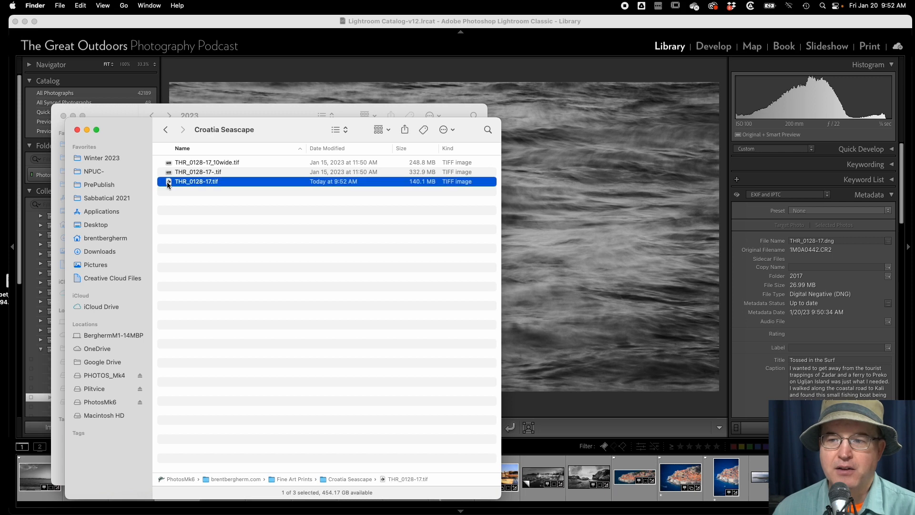
{"action": "left_click", "coordinate": [207, 174]}
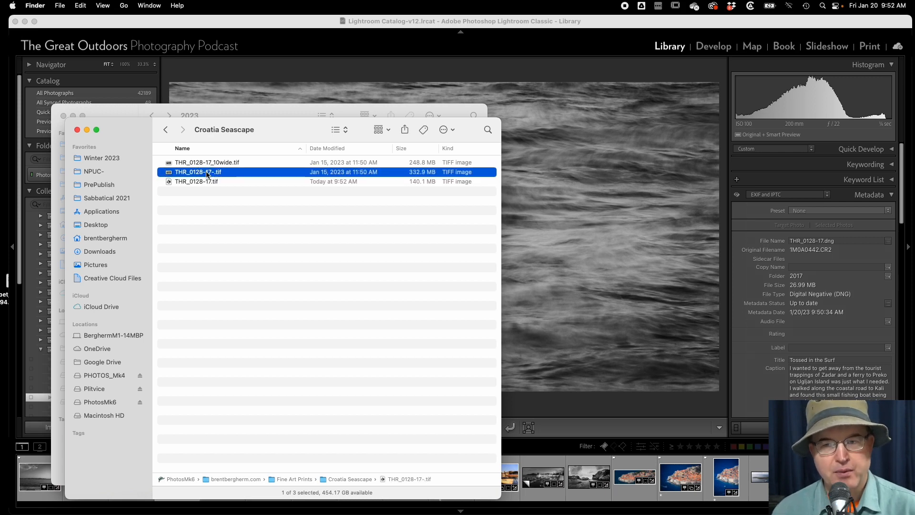
{"action": "left_click", "coordinate": [169, 183], "text": "shift"}
{"action": "right_click", "coordinate": [169, 182]}
{"action": "mouse_move", "coordinate": [212, 208]}
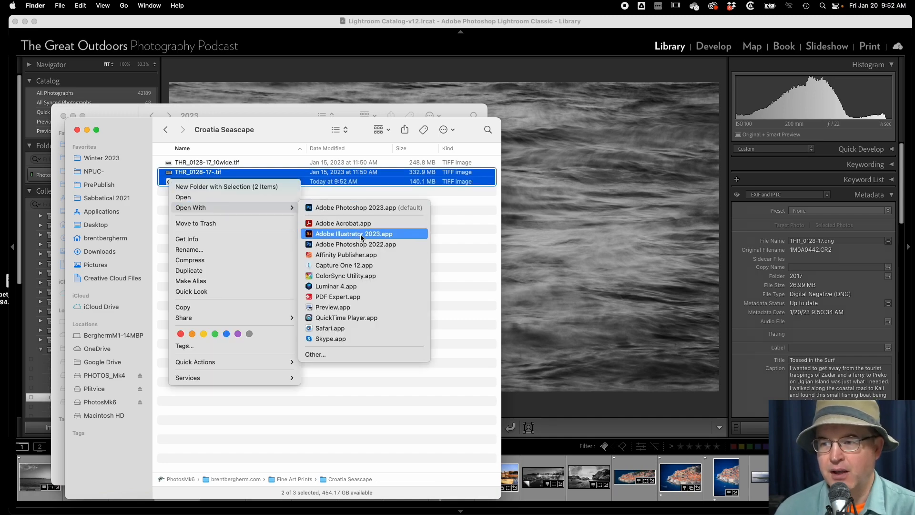
{"action": "left_click", "coordinate": [357, 244]}
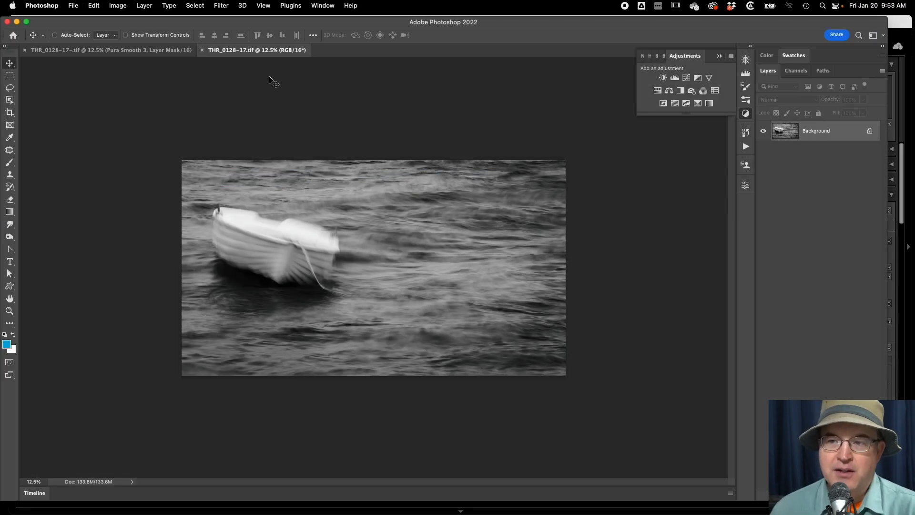
Hide the Pura Smooth 3 curves layer in THR_0128-17-.tif and copy that layer into THR_0128-17.tif.
{"action": "left_click", "coordinate": [138, 53]}
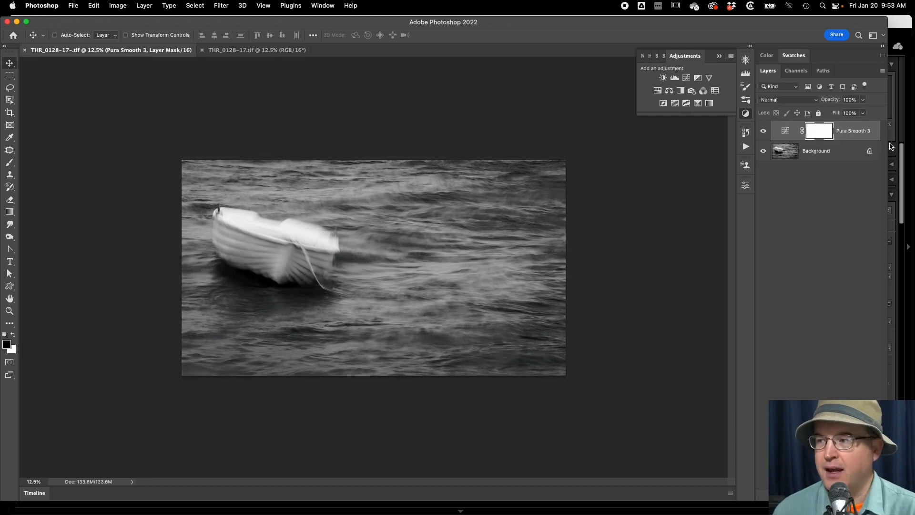
{"action": "left_click", "coordinate": [763, 132]}
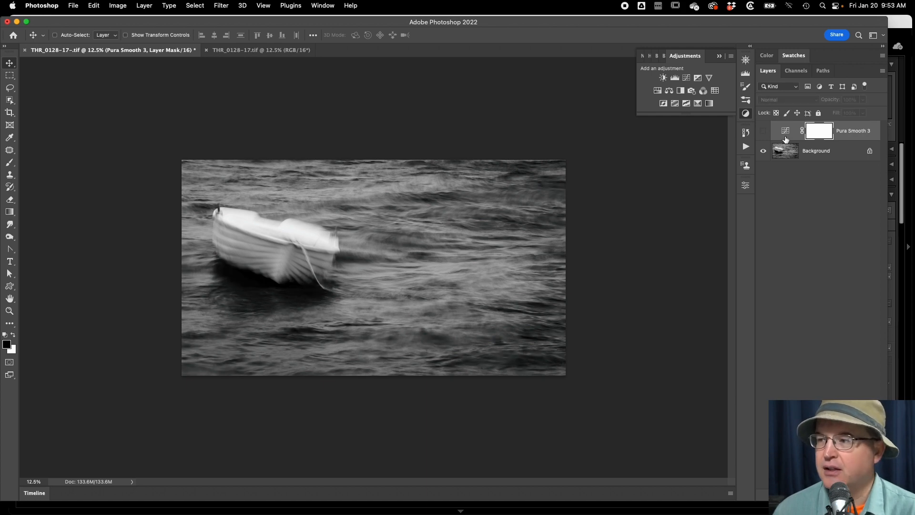
{"action": "left_click_drag", "start_coordinate": [787, 132], "coordinate": [261, 52]}
{"action": "left_click_drag", "start_coordinate": [302, 191], "coordinate": [303, 192]}
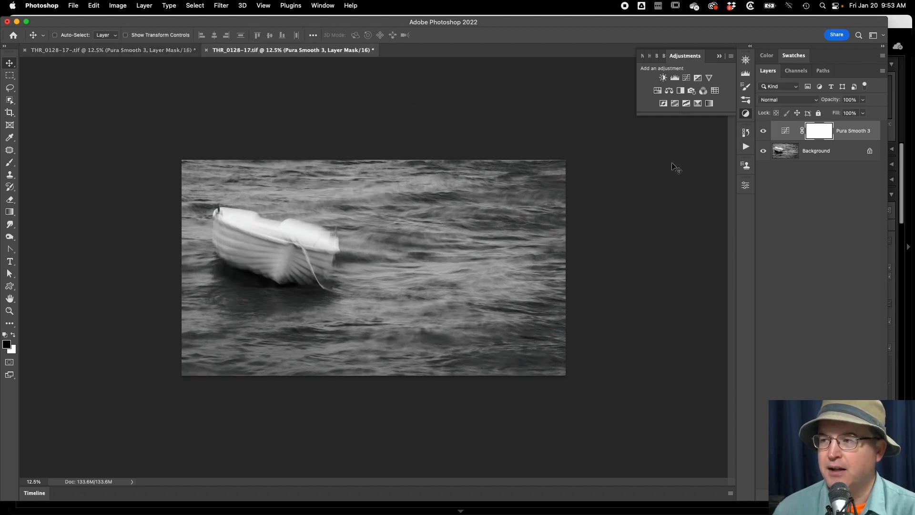
Set the input of the Pura Smooth 3 curve's shadow point with output 24 to 20.
{"action": "double_click", "coordinate": [785, 132]}
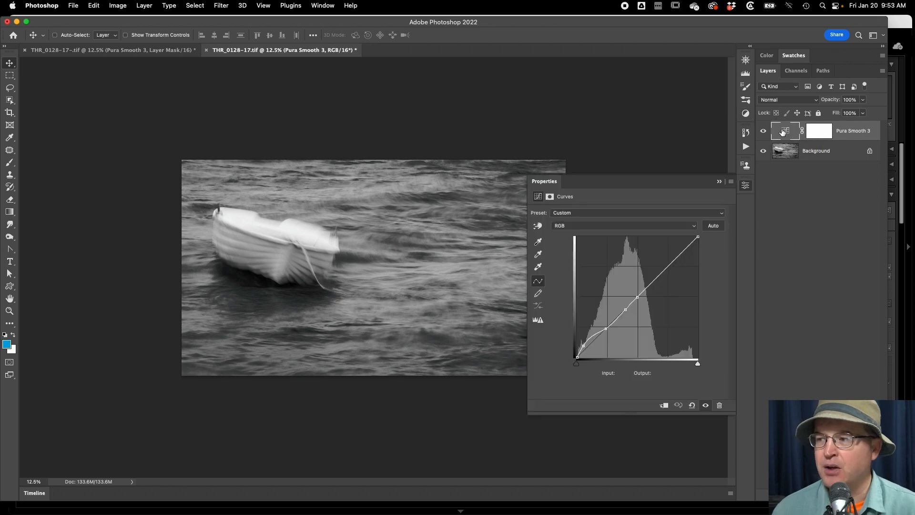
{"action": "left_click", "coordinate": [583, 345]}
{"action": "left_click", "coordinate": [619, 373]}
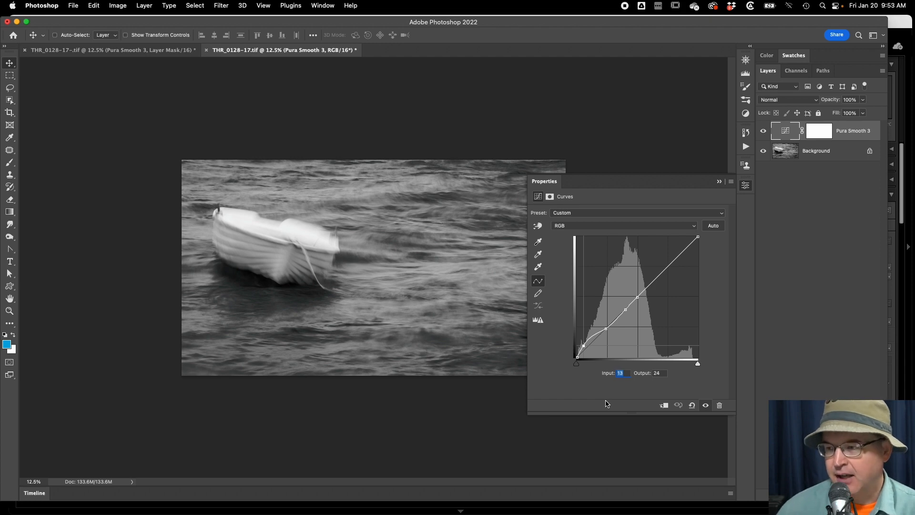
{"action": "type", "text": "0"}
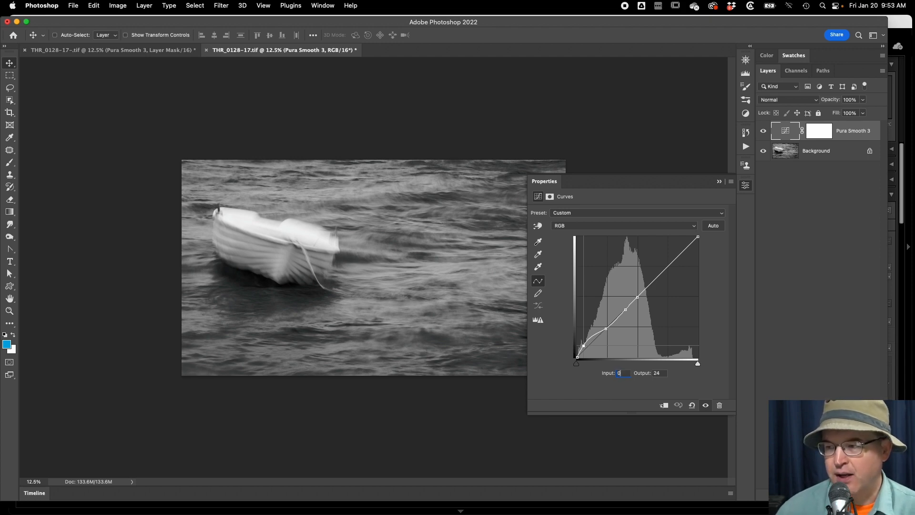
{"action": "type", "text": "20"}
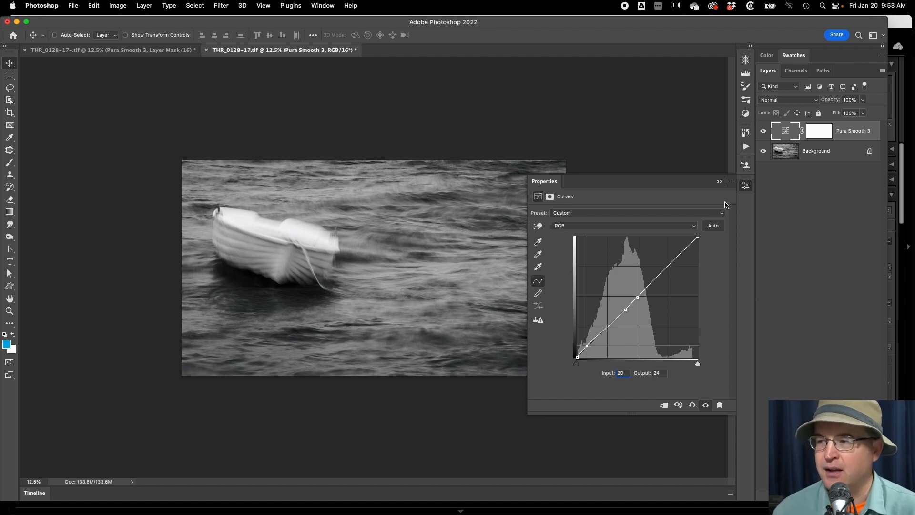
{"action": "left_click", "coordinate": [719, 182]}
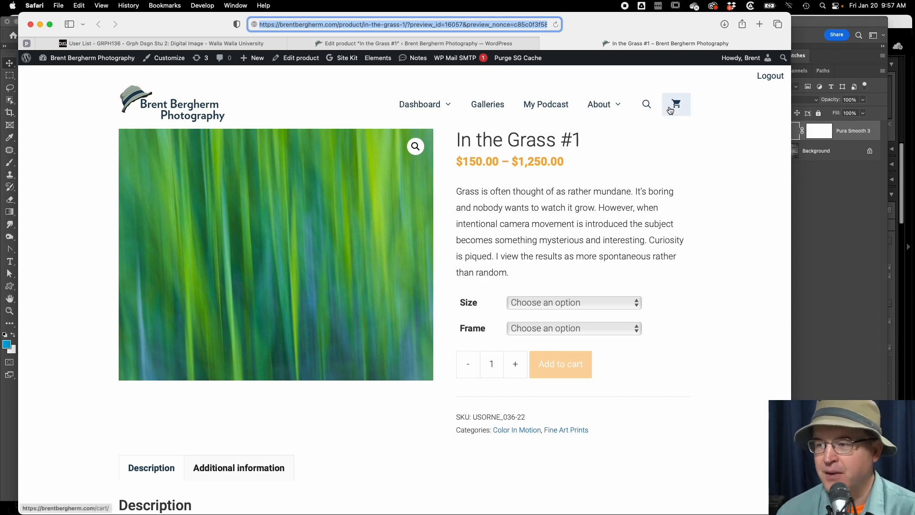
On Safari's In the Grass #1 product page, preview the print with No Frame in sizes 24x28.5, 36x43.5 and 44x53.5.
{"action": "left_click", "coordinate": [561, 304]}
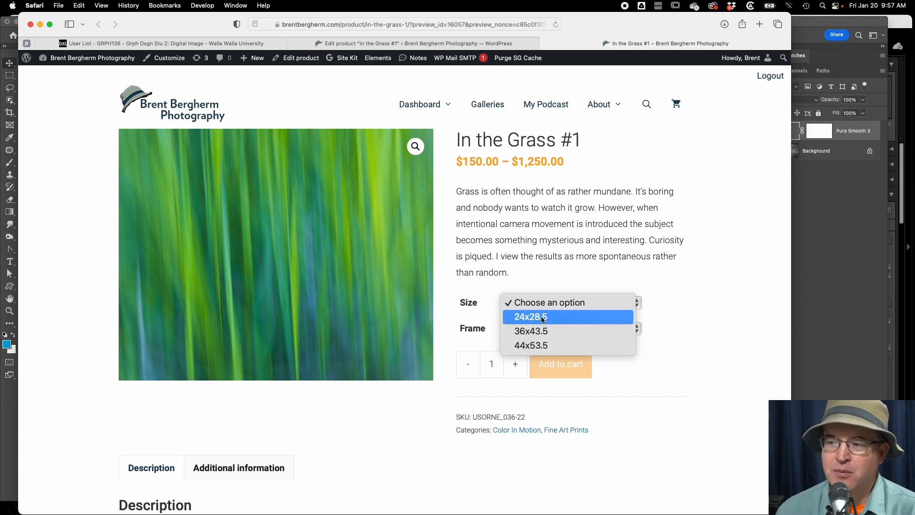
{"action": "left_click", "coordinate": [548, 321]}
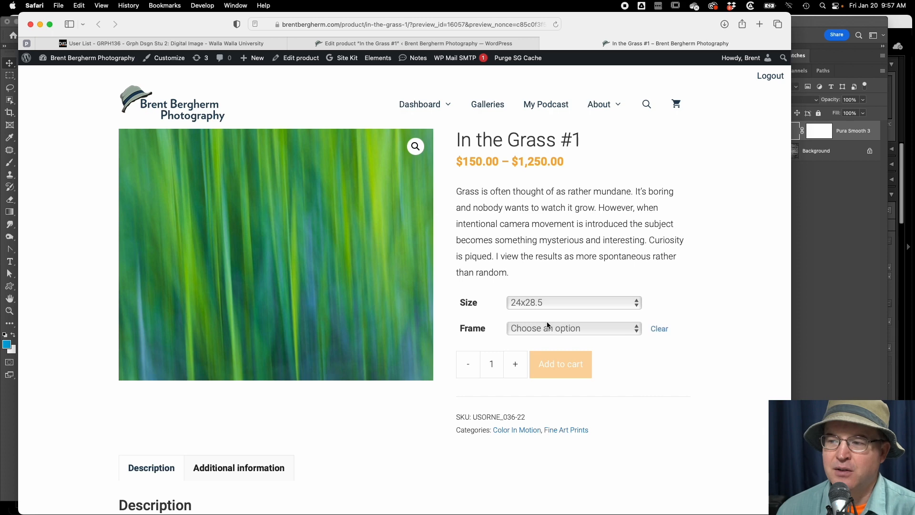
{"action": "left_click", "coordinate": [518, 328]}
{"action": "left_click", "coordinate": [527, 349]}
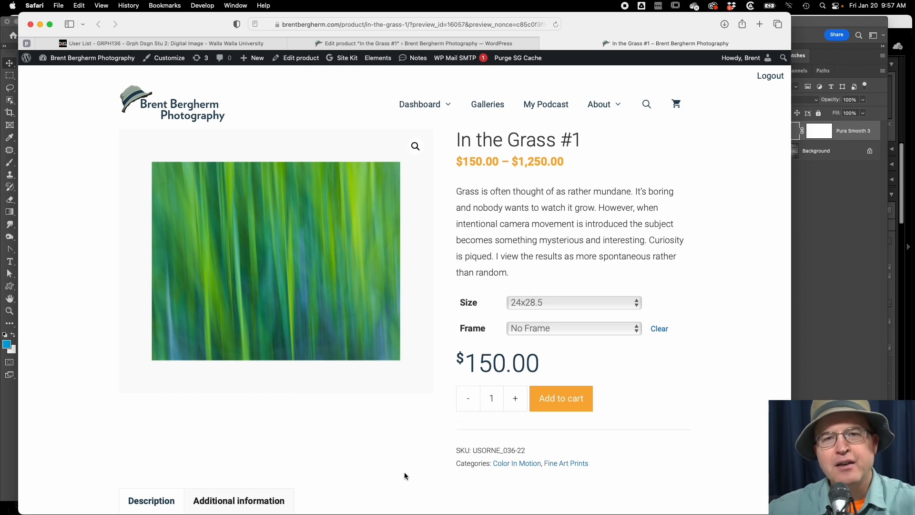
{"action": "left_click", "coordinate": [567, 304]}
{"action": "left_click", "coordinate": [553, 314]}
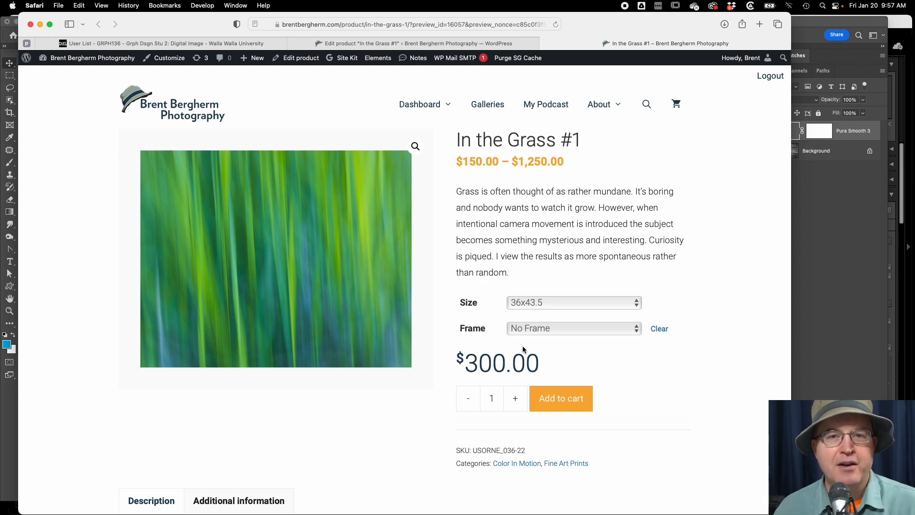
{"action": "left_click", "coordinate": [530, 303]}
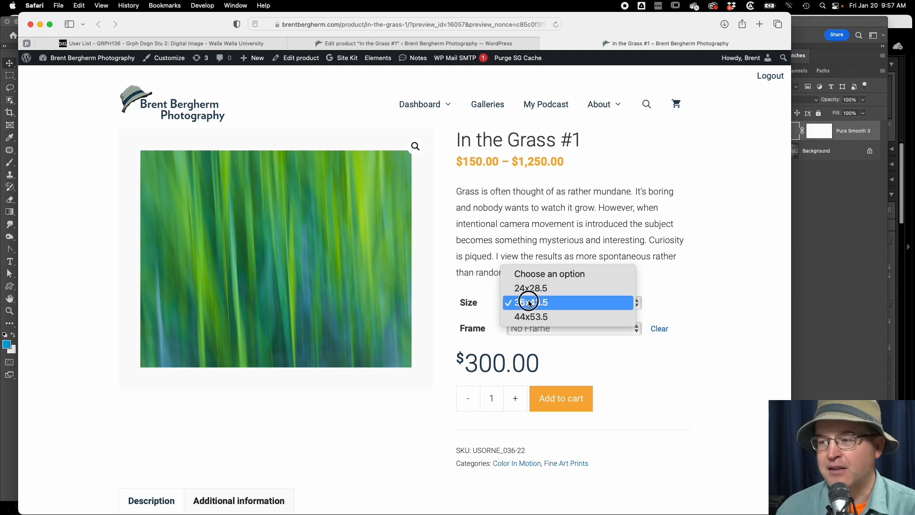
{"action": "left_click", "coordinate": [536, 317]}
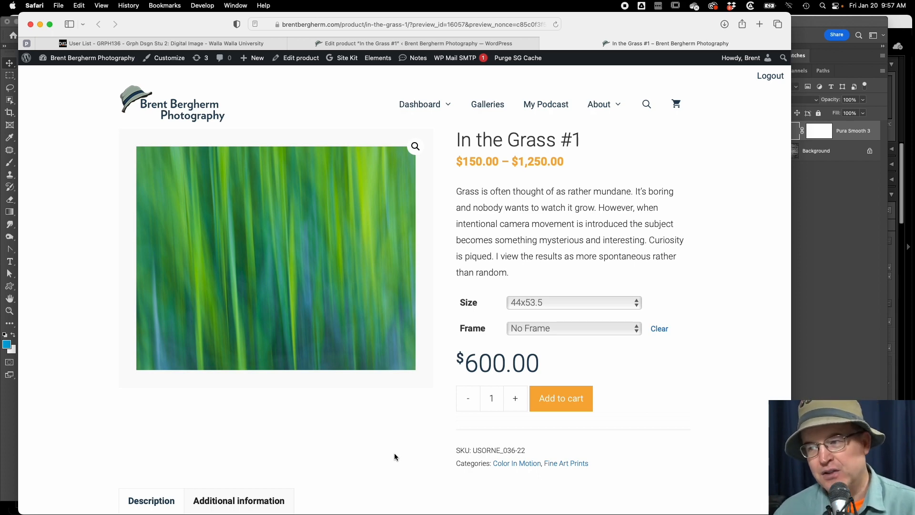
Examine the product description for how the listed paper sizes relate to the white border and the actual print size.
{"action": "scroll", "coordinate": [394, 453], "scroll_direction": "down", "scroll_amount": 6}
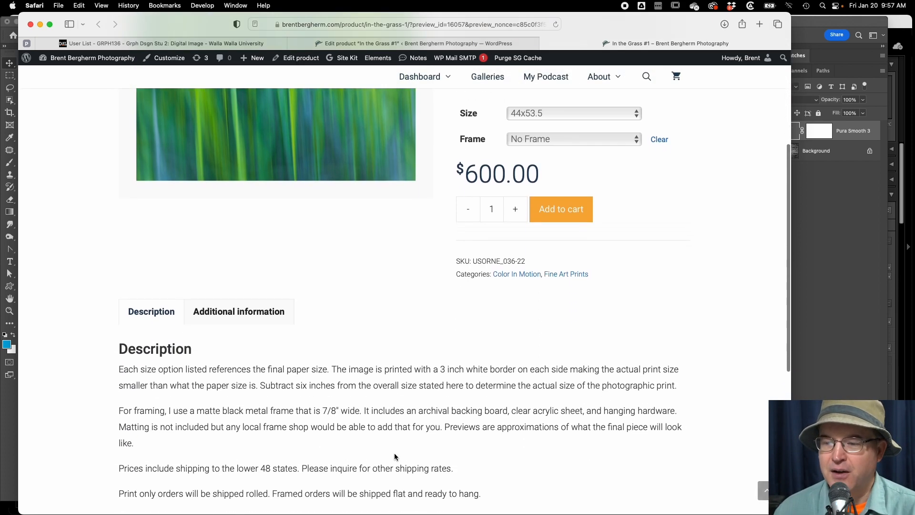
{"action": "scroll", "coordinate": [395, 453], "scroll_direction": "up", "scroll_amount": 1}
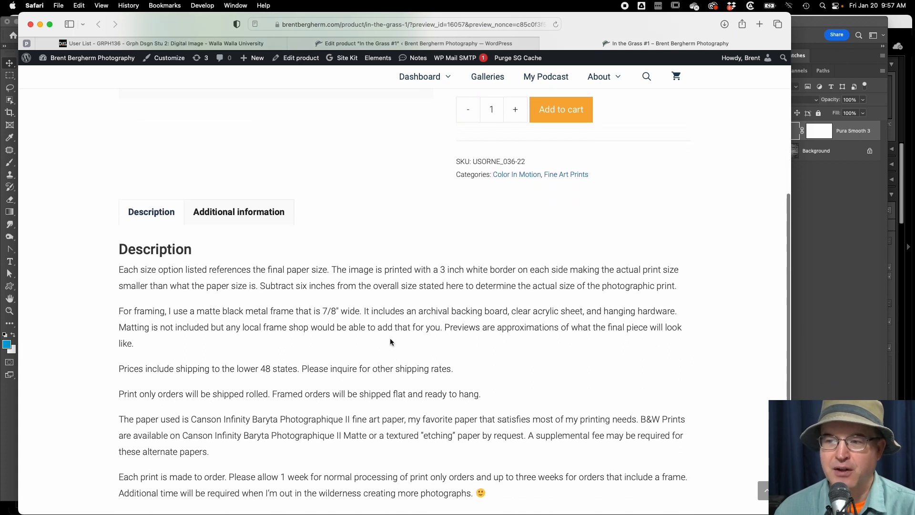
{"action": "left_click_drag", "start_coordinate": [334, 269], "coordinate": [461, 271]}
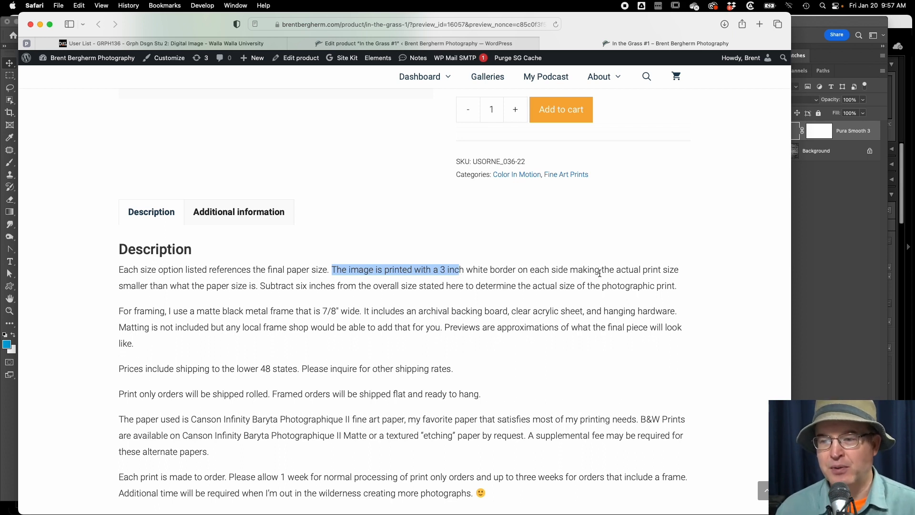
{"action": "left_click_drag", "start_coordinate": [159, 286], "coordinate": [243, 286]}
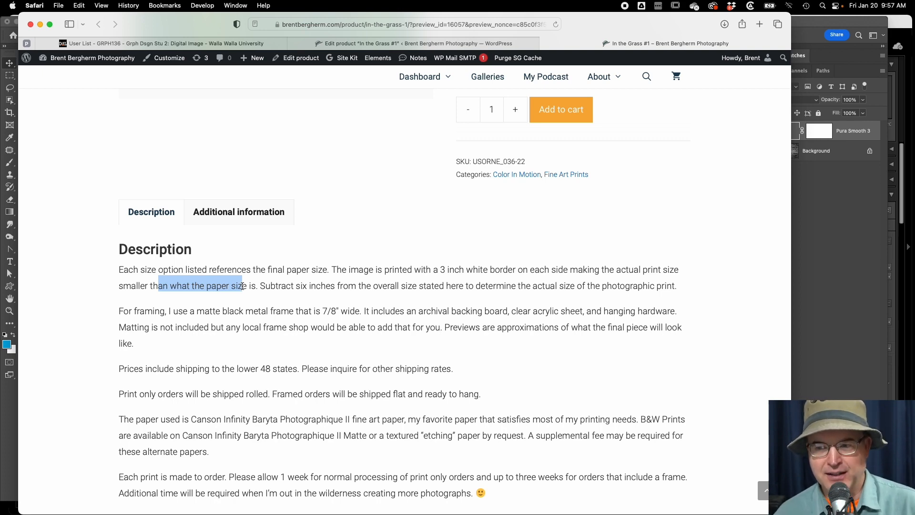
{"action": "scroll", "coordinate": [242, 286], "scroll_direction": "up", "scroll_amount": 5}
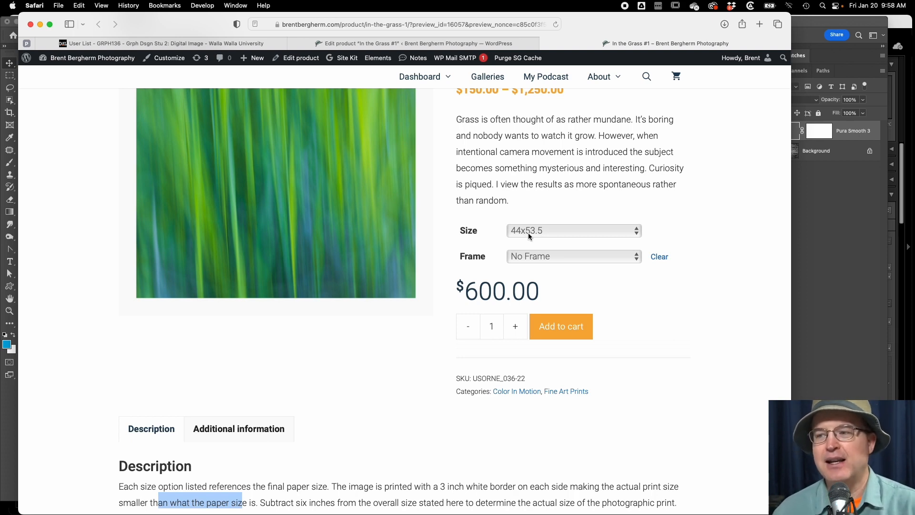
{"action": "scroll", "coordinate": [528, 233], "scroll_direction": "down", "scroll_amount": 2}
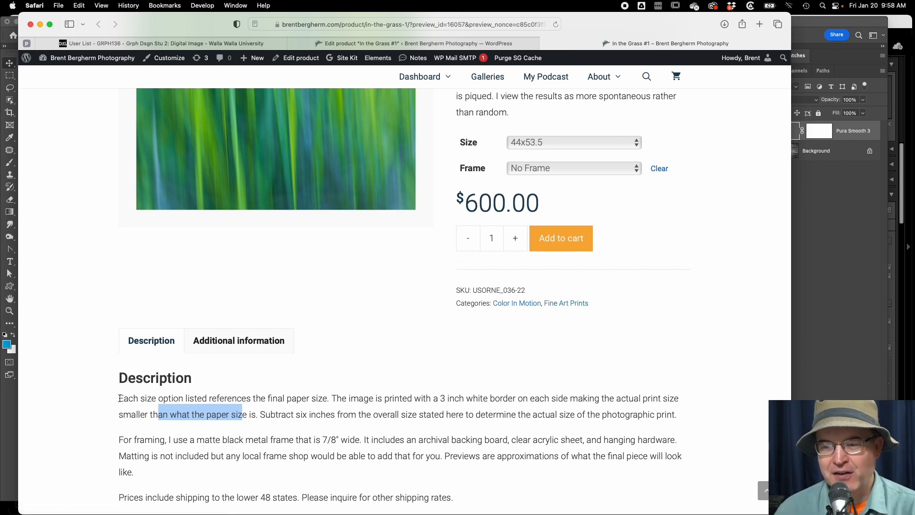
{"action": "left_click_drag", "start_coordinate": [123, 399], "coordinate": [315, 399]}
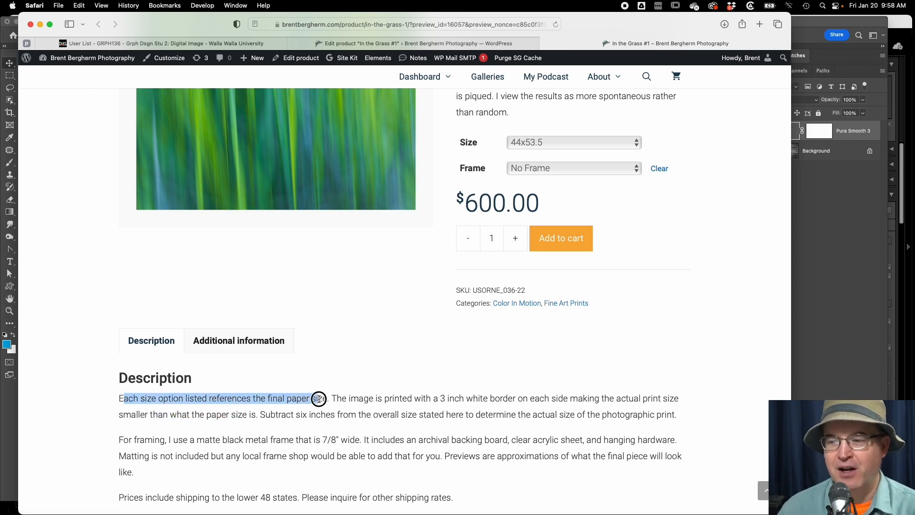
{"action": "left_click_drag", "start_coordinate": [261, 414], "coordinate": [477, 414]}
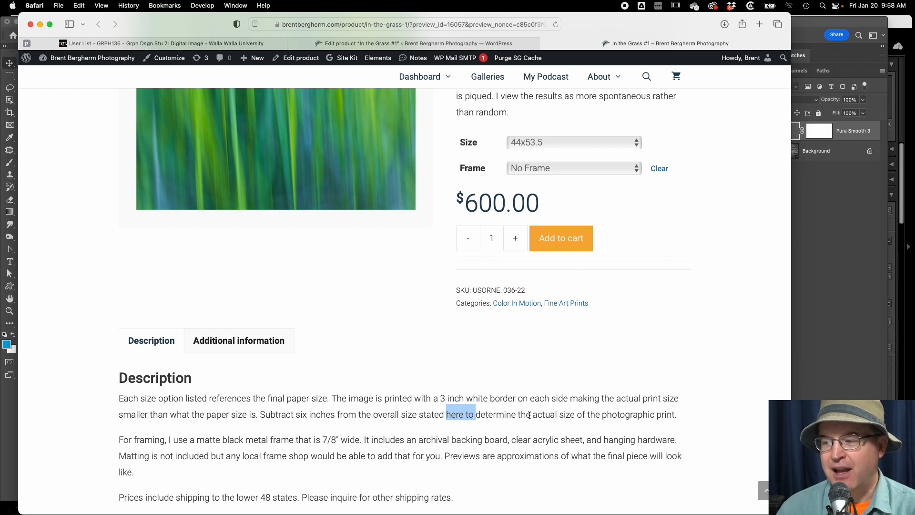
{"action": "left_click_drag", "start_coordinate": [544, 414], "coordinate": [582, 414]}
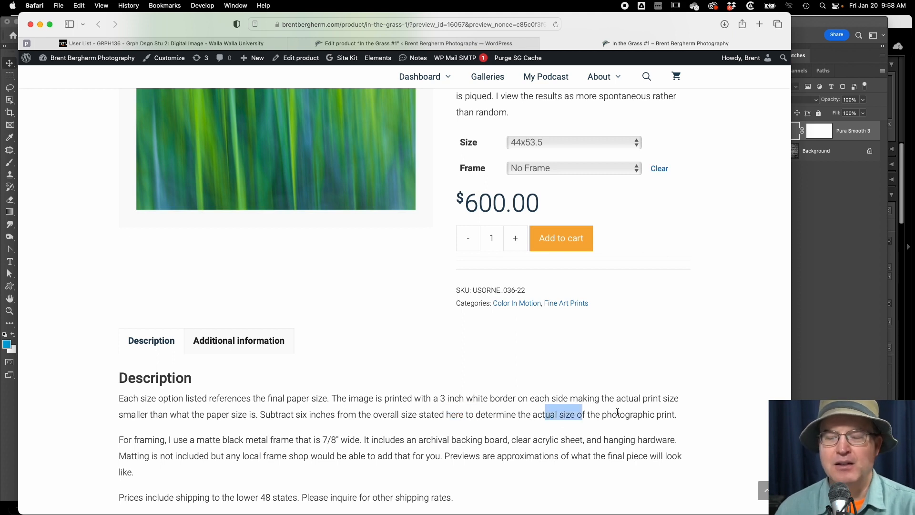
{"action": "scroll", "coordinate": [617, 412], "scroll_direction": "up", "scroll_amount": 5}
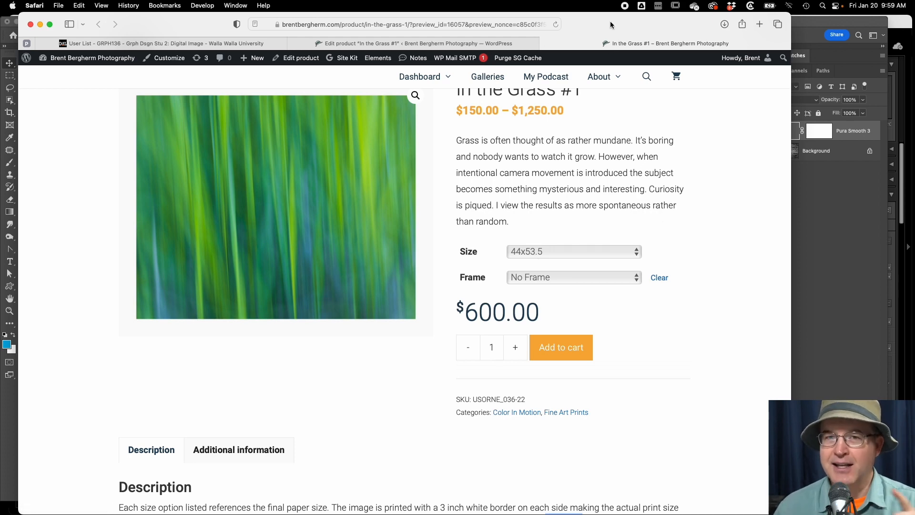
Return to Photoshop, open the Image Size settings for THR_0128-17.tif and select the height value for editing.
{"action": "key", "text": "super+h"}
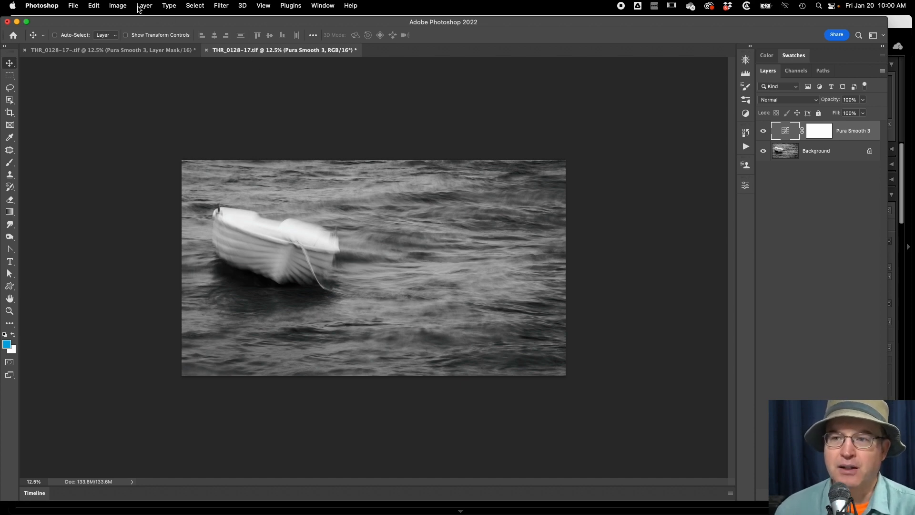
{"action": "left_click", "coordinate": [119, 6]}
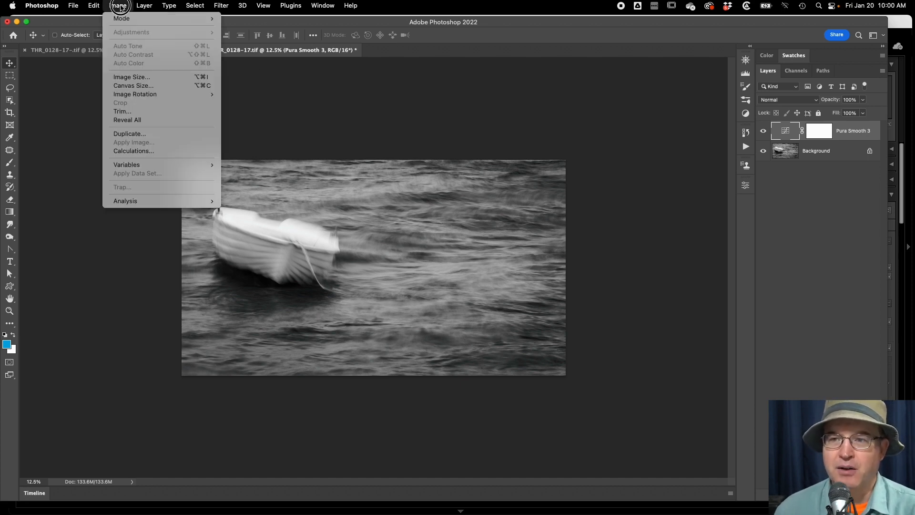
{"action": "left_click", "coordinate": [144, 78]}
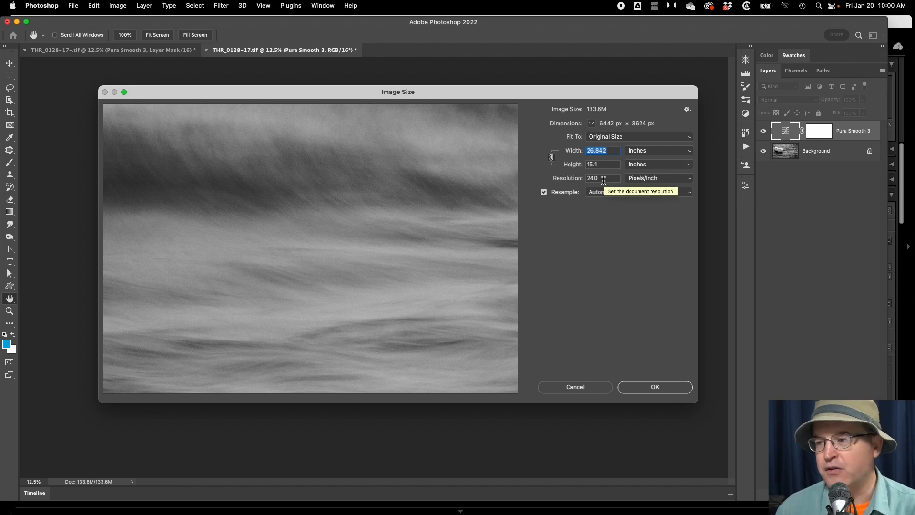
{"action": "left_click", "coordinate": [603, 164]}
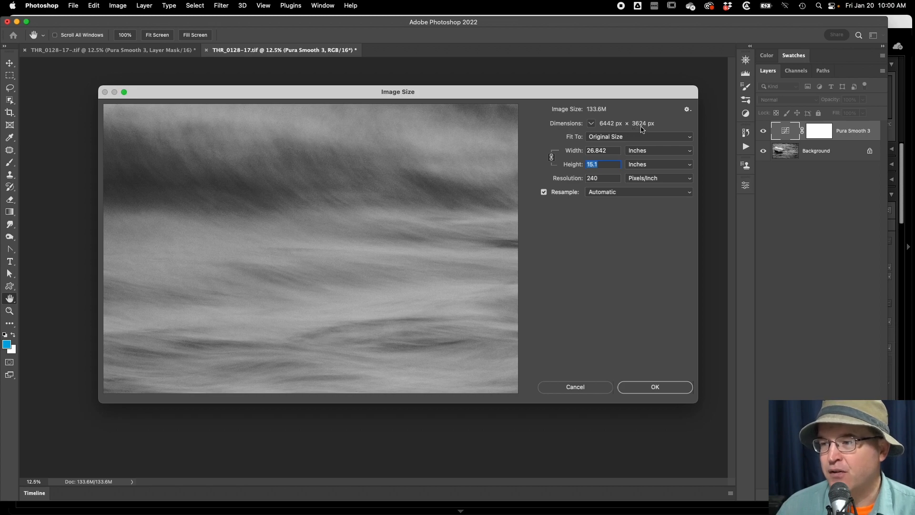
In Lightroom Classic, check the boat photo's original and cropped pixel dimensions in its EXIF metadata.
{"action": "left_click", "coordinate": [900, 23]}
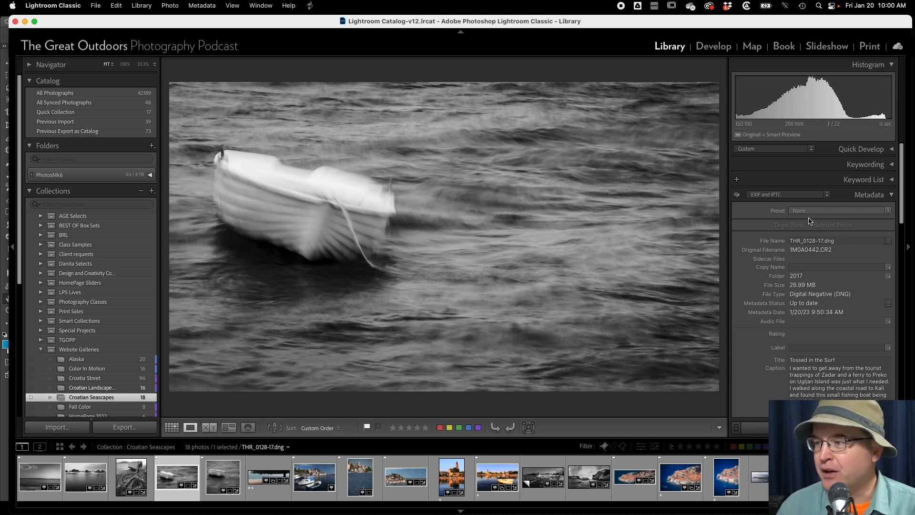
{"action": "scroll", "coordinate": [819, 293], "scroll_direction": "down", "scroll_amount": 5}
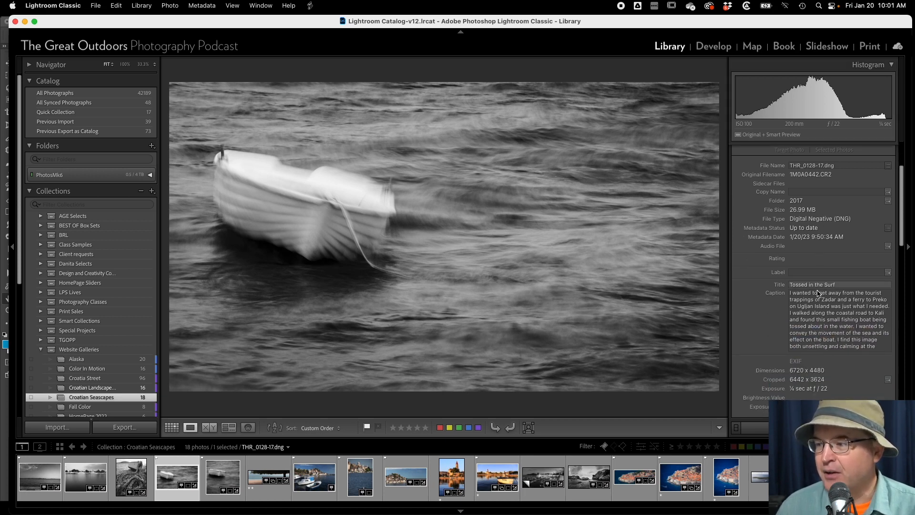
{"action": "scroll", "coordinate": [819, 293], "scroll_direction": "down", "scroll_amount": 2}
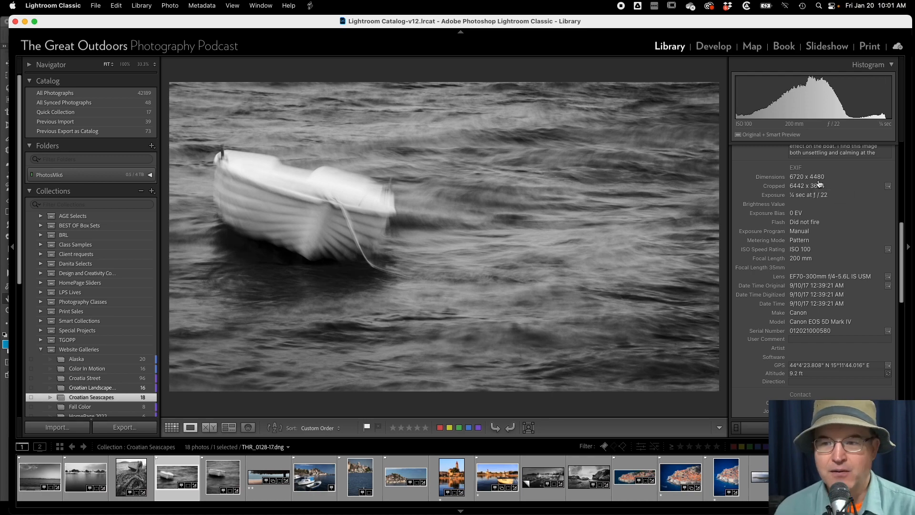
Back in Photoshop, set the image height to 18 inches and the linked width to 32 inches, and apply the resize.
{"action": "key", "text": "super+Tab"}
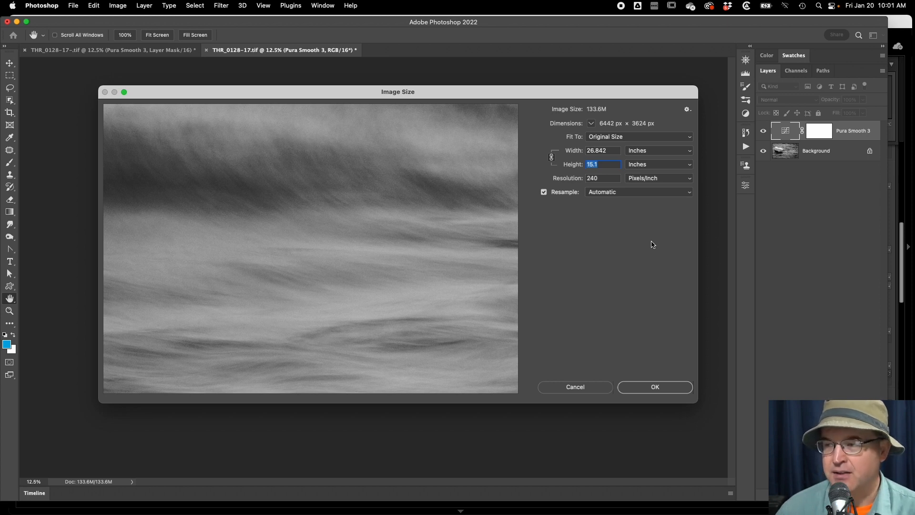
{"action": "type", "text": "18"}
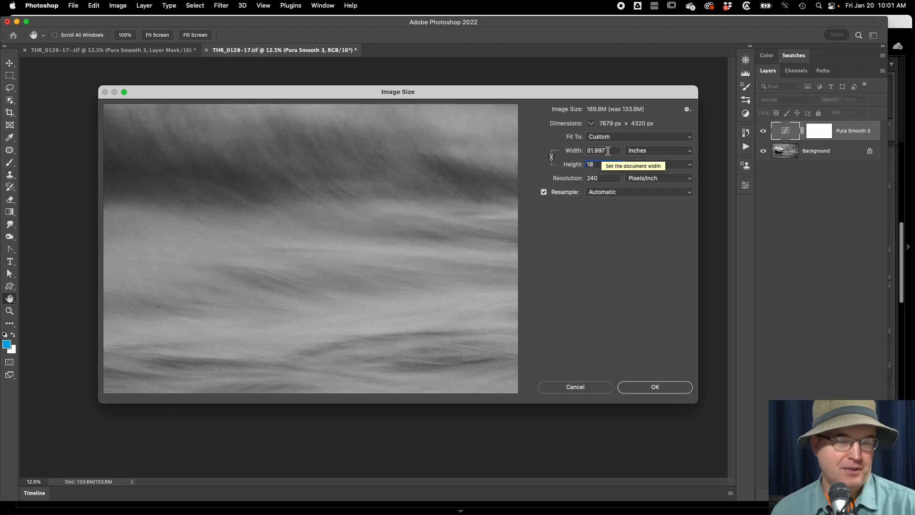
{"action": "left_click_drag", "start_coordinate": [608, 151], "coordinate": [571, 151]}
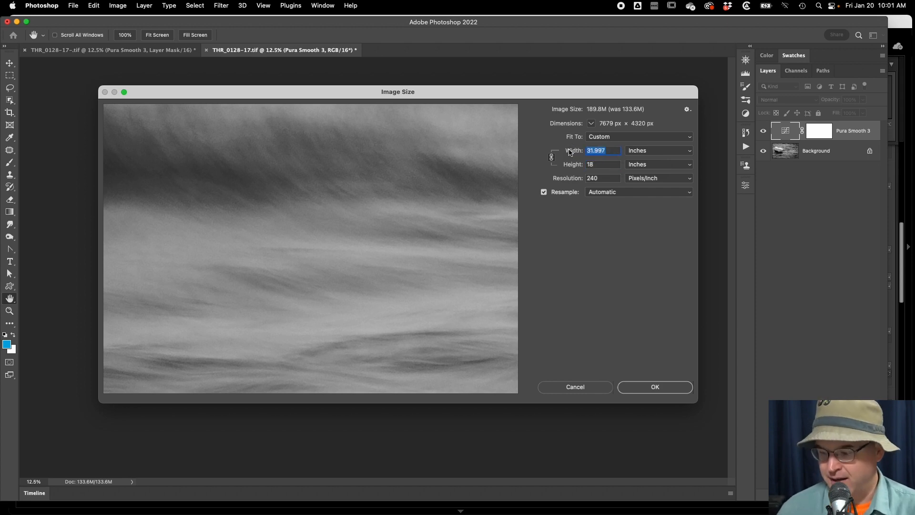
{"action": "type", "text": "32"}
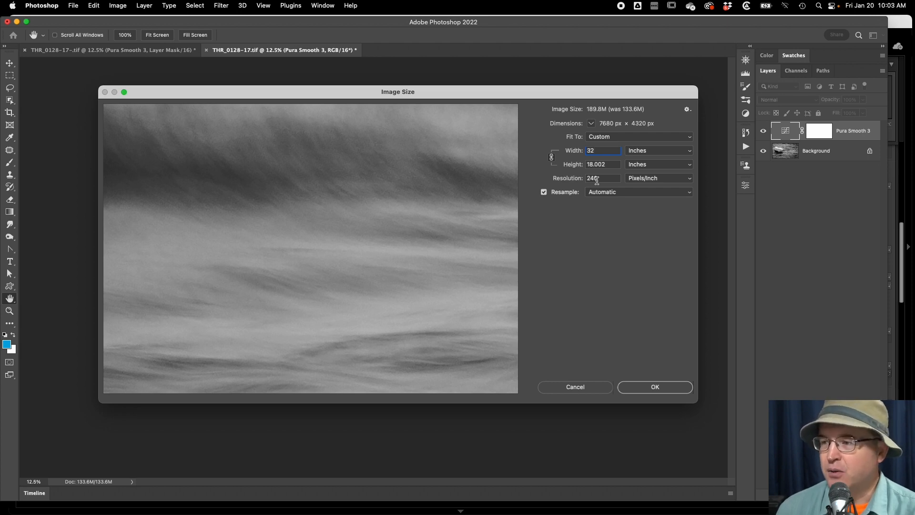
{"action": "left_click", "coordinate": [647, 389]}
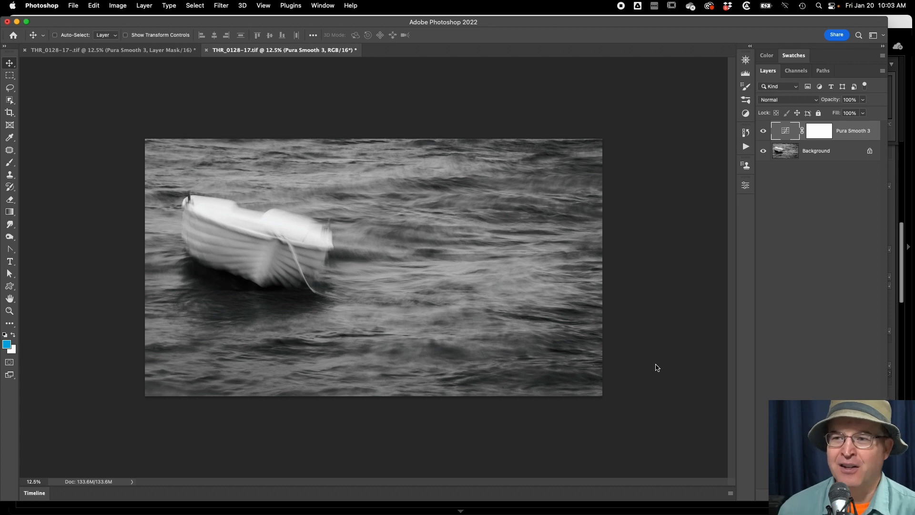
Try to extend the canvas around the Background layer by 6 inches in width and height, using the background color for the extension.
{"action": "key", "text": "alt+bracketleft"}
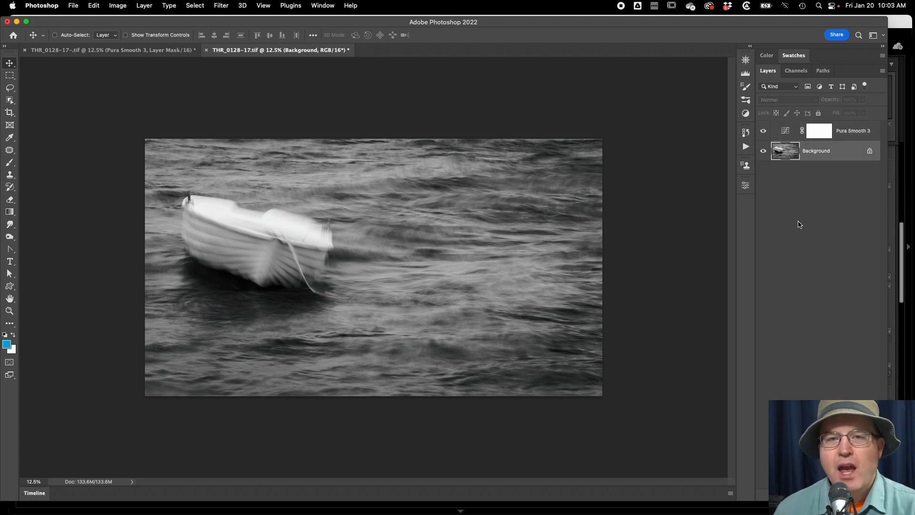
{"action": "left_click", "coordinate": [146, 5]}
{"action": "mouse_move", "coordinate": [118, 6]}
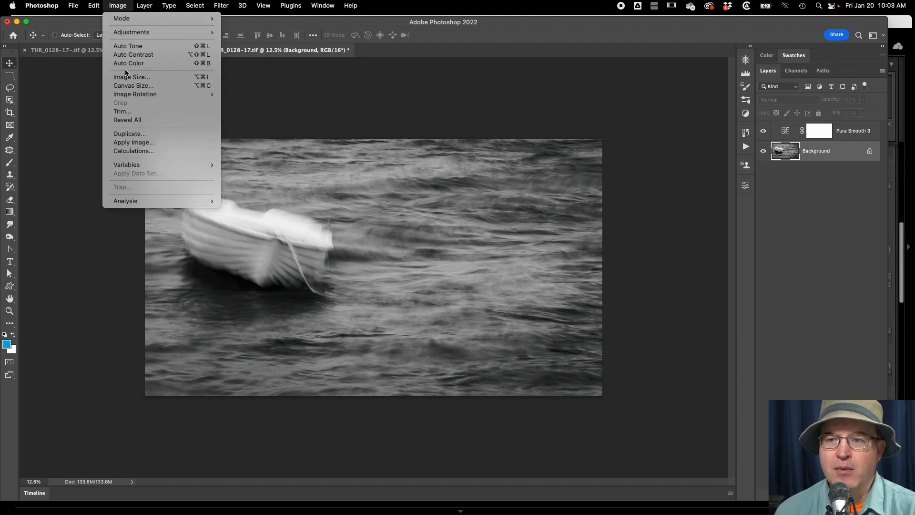
{"action": "left_click", "coordinate": [127, 90]}
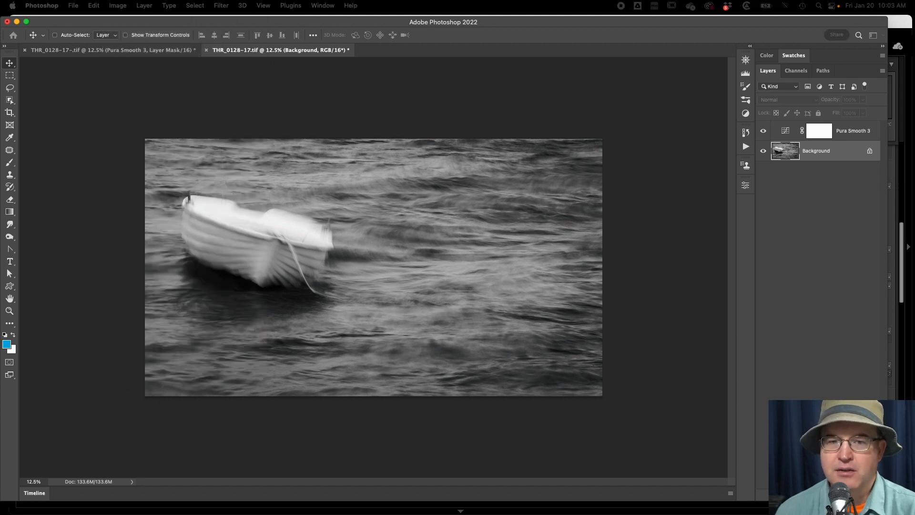
{"action": "left_click_drag", "start_coordinate": [143, 119], "coordinate": [361, 147]}
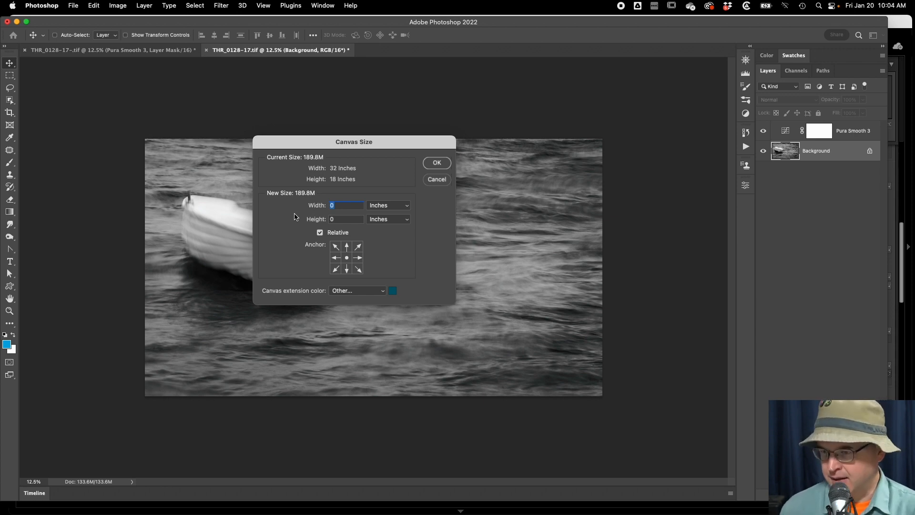
{"action": "type", "text": "6"}
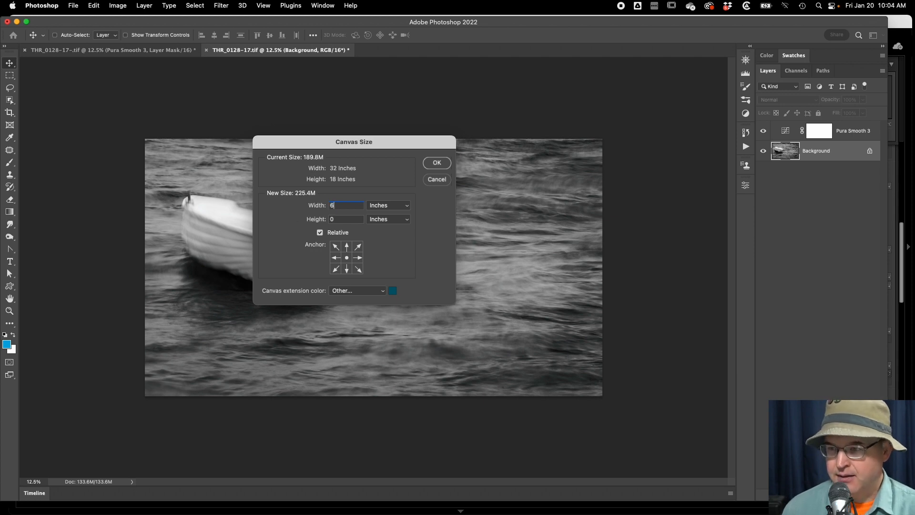
{"action": "key", "text": "Tab"}
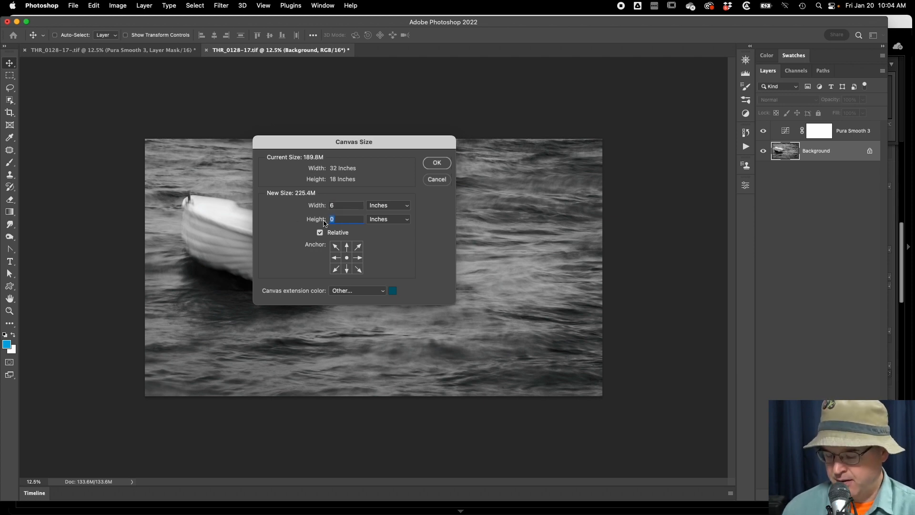
{"action": "type", "text": "6"}
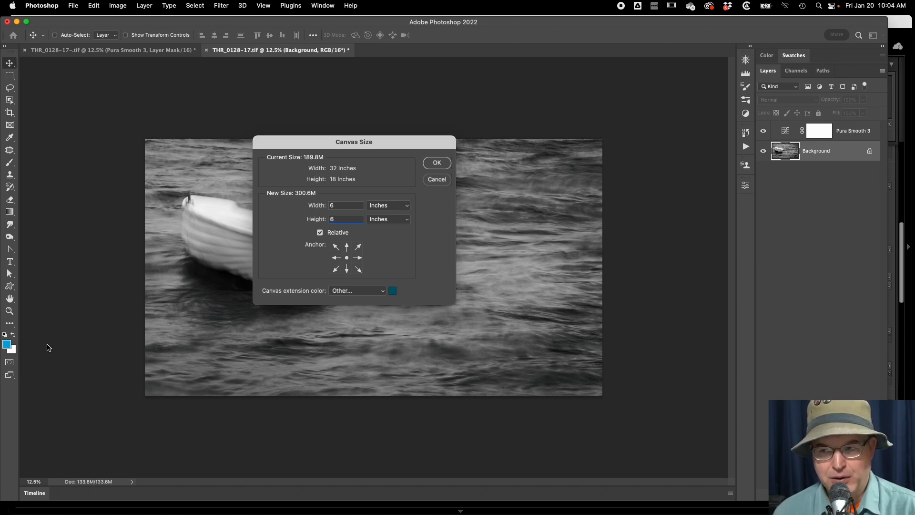
{"action": "left_click", "coordinate": [376, 294]}
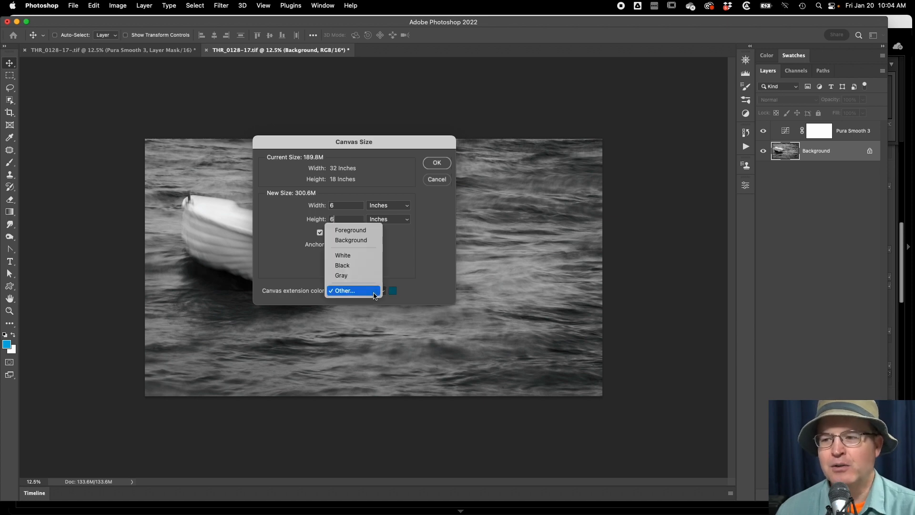
{"action": "left_click", "coordinate": [359, 239]}
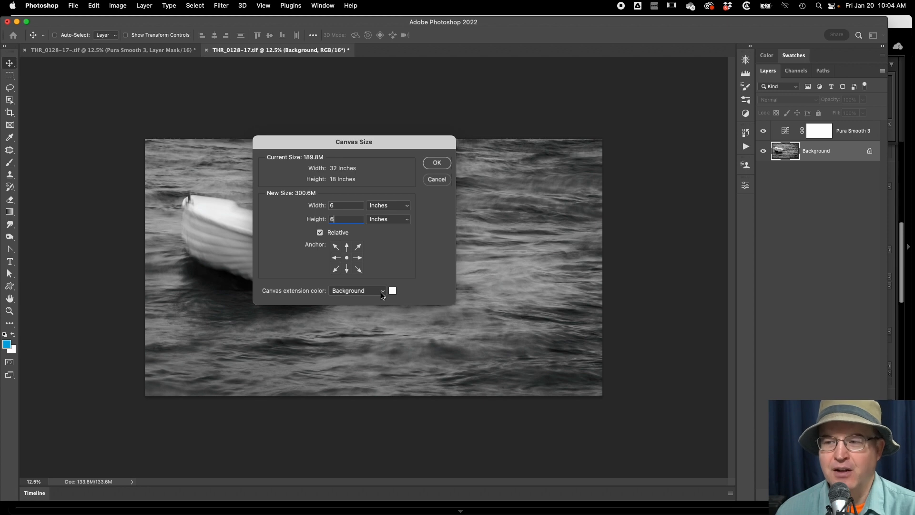
{"action": "left_click", "coordinate": [436, 163]}
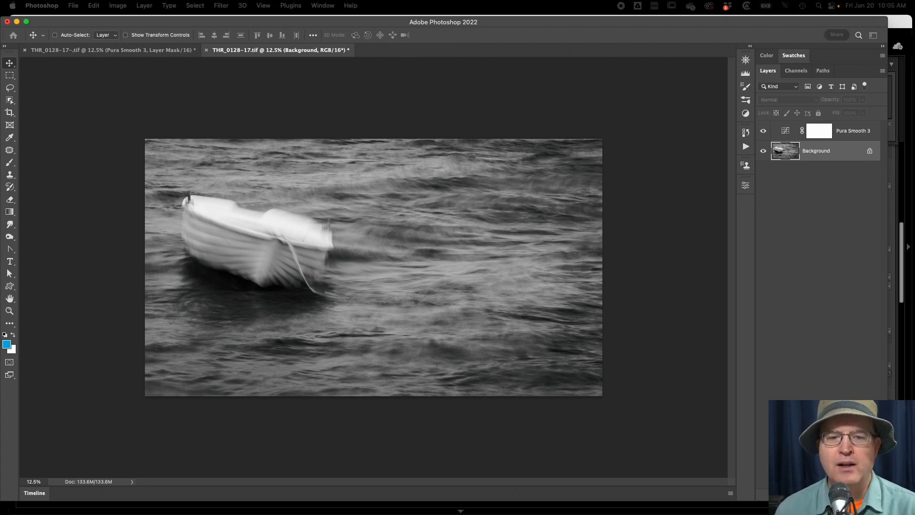
Convert the Background into a regular layer and add a new empty layer beneath it.
{"action": "key", "text": "Return"}
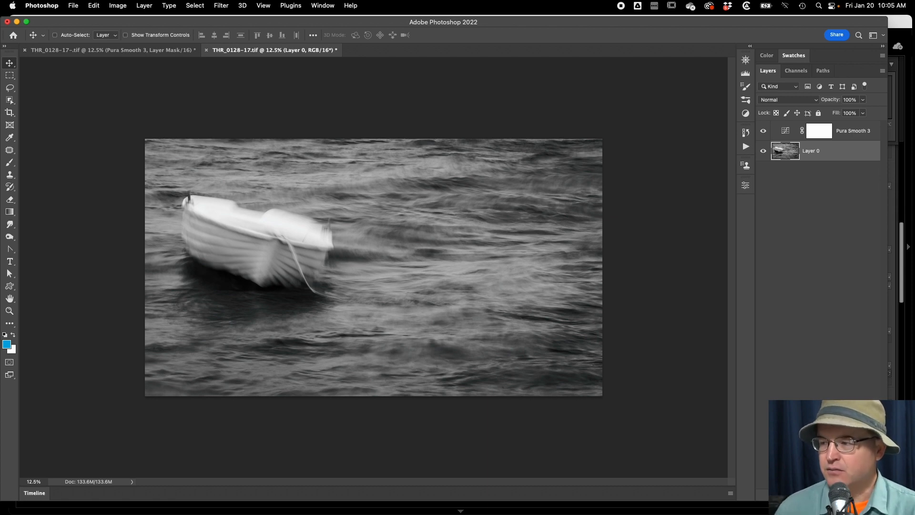
{"action": "left_click", "coordinate": [858, 495]}
{"action": "left_click_drag", "start_coordinate": [789, 152], "coordinate": [789, 181]}
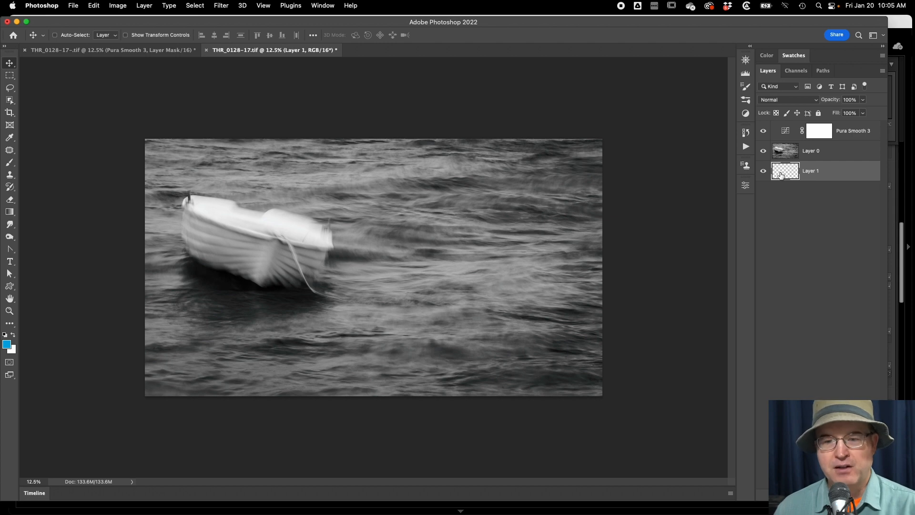
Extend the canvas by a relative 6 inches in width and height, and fill the empty bottom layer with the white background color.
{"action": "left_click", "coordinate": [120, 7]}
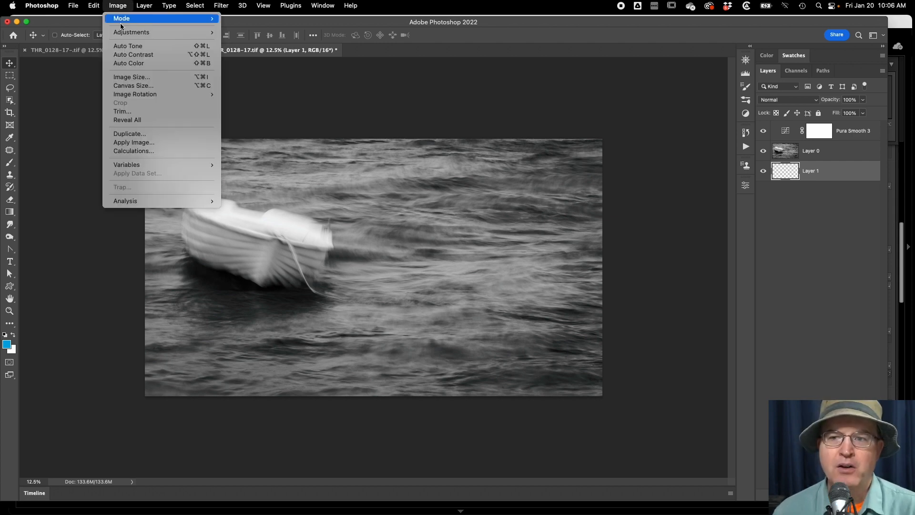
{"action": "left_click", "coordinate": [127, 86]}
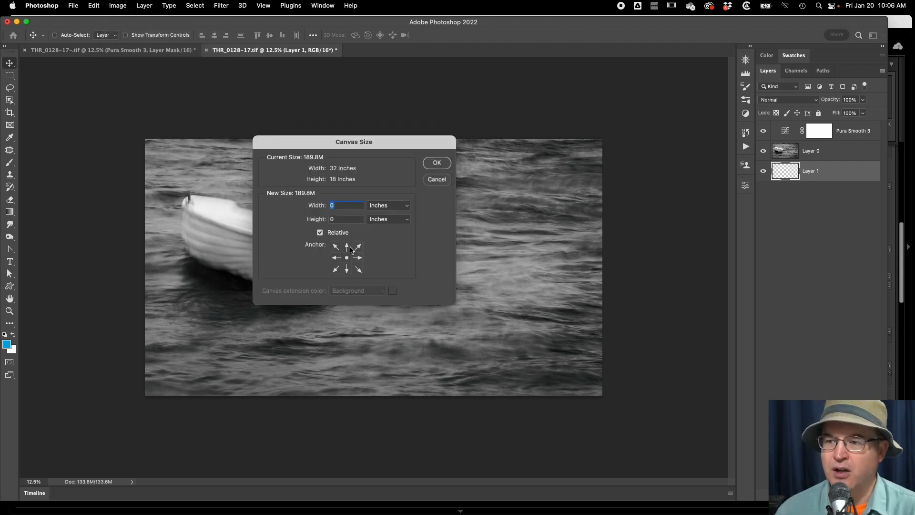
{"action": "type", "text": "6"}
{"action": "key", "text": "Tab"}
{"action": "type", "text": "6"}
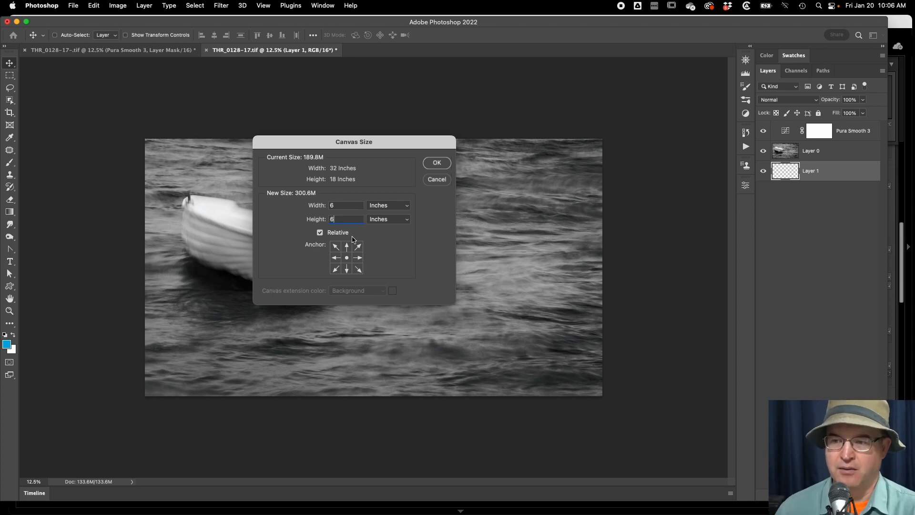
{"action": "left_click", "coordinate": [435, 164]}
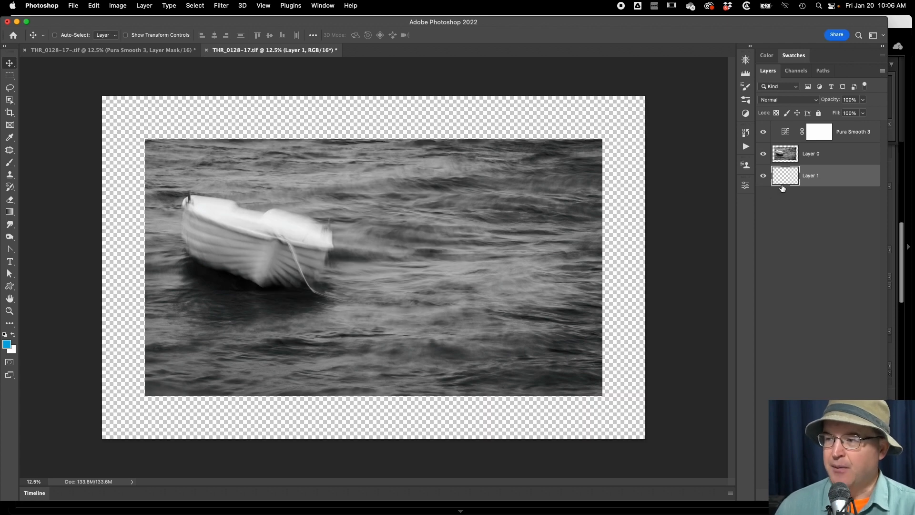
{"action": "key", "text": "super"}
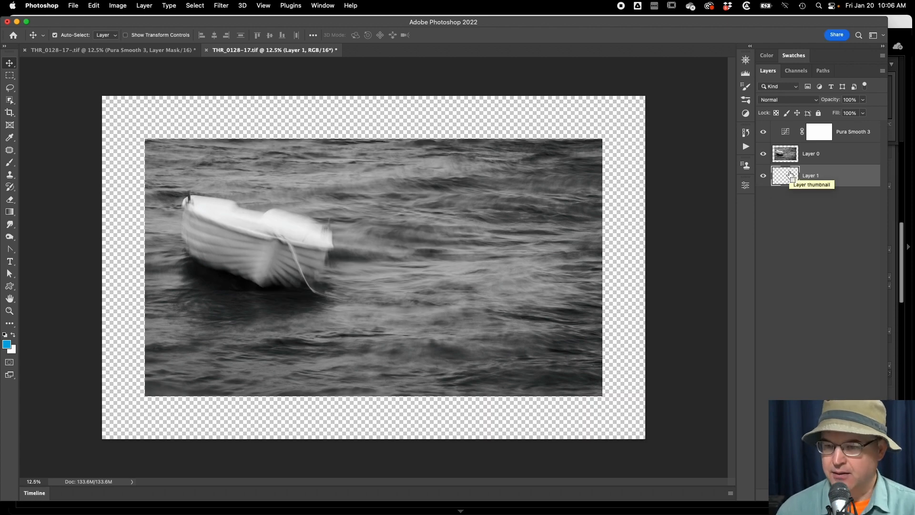
{"action": "key", "text": "super+BackSpace"}
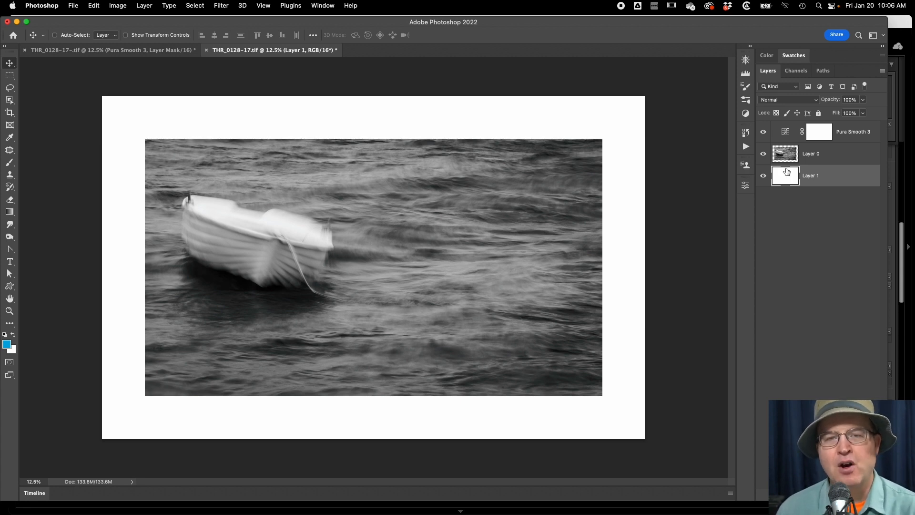
Sharpen the boat photo on Layer 0 with Unsharp Mask at amount 120%, radius 1.2 pixels and threshold 10 levels.
{"action": "left_click", "coordinate": [787, 158]}
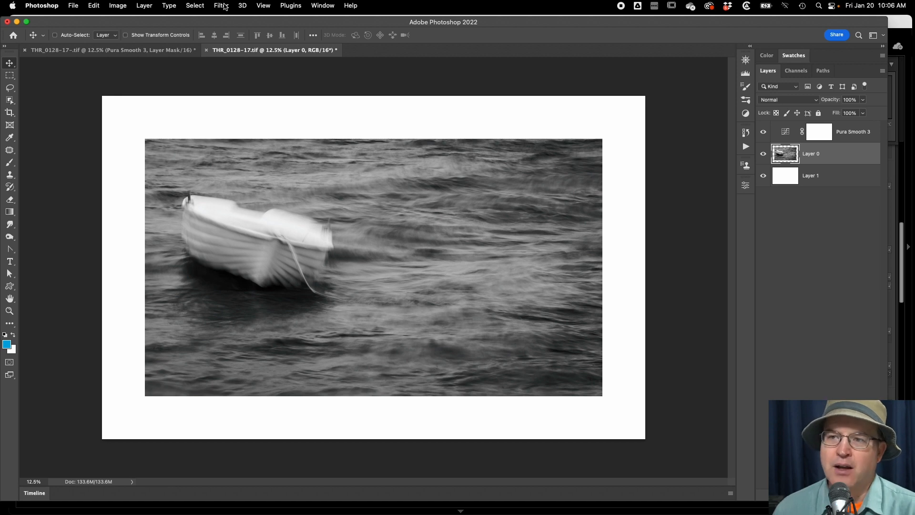
{"action": "left_click", "coordinate": [223, 7]}
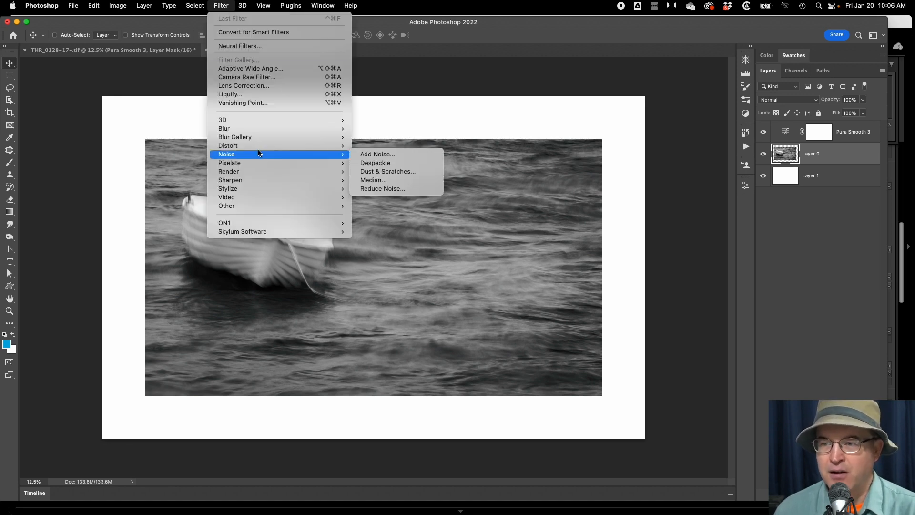
{"action": "mouse_move", "coordinate": [261, 171]}
{"action": "mouse_move", "coordinate": [293, 179]}
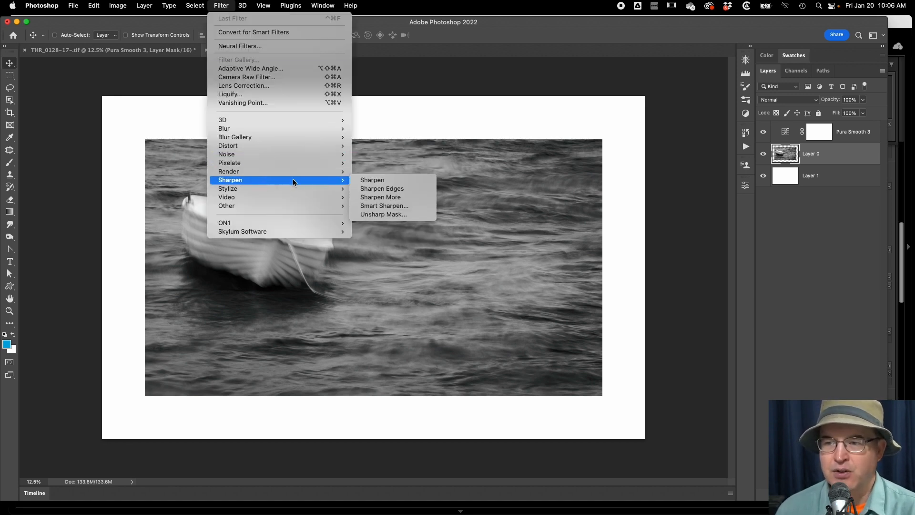
{"action": "left_click", "coordinate": [376, 215]}
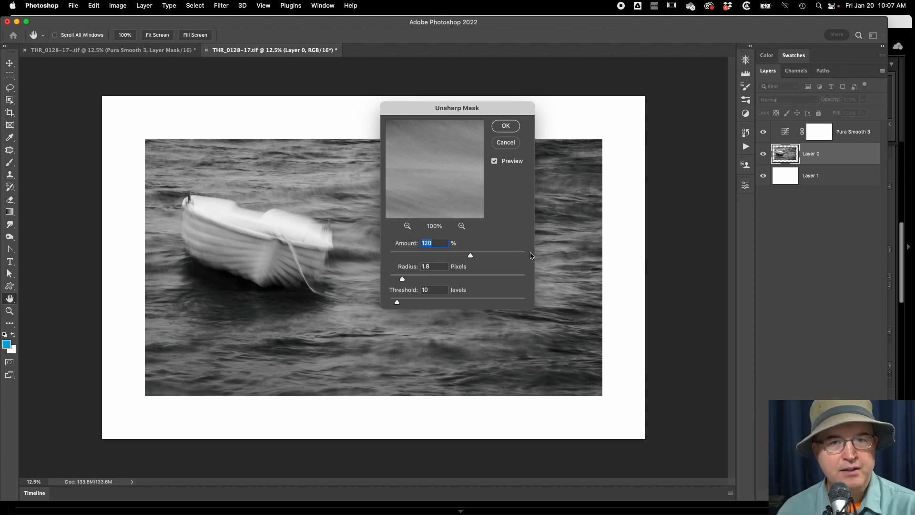
{"action": "left_click", "coordinate": [439, 265]}
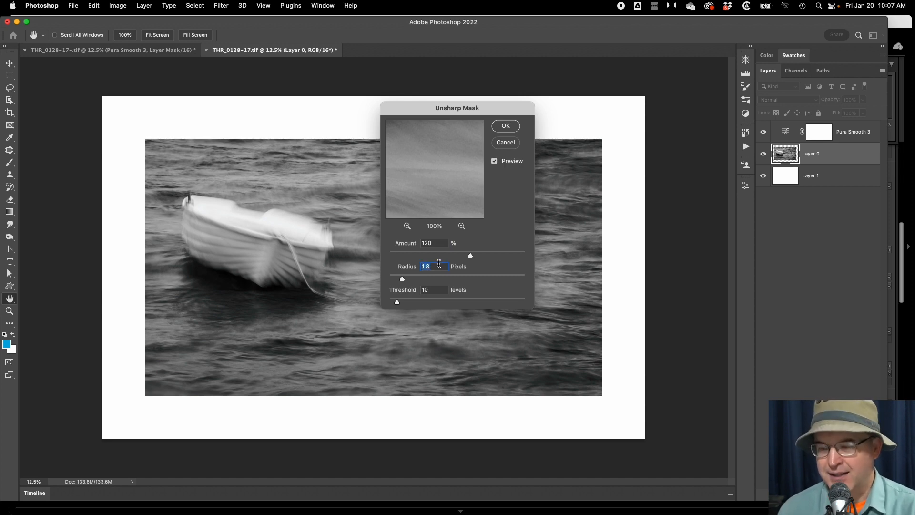
{"action": "type", "text": "1.2"}
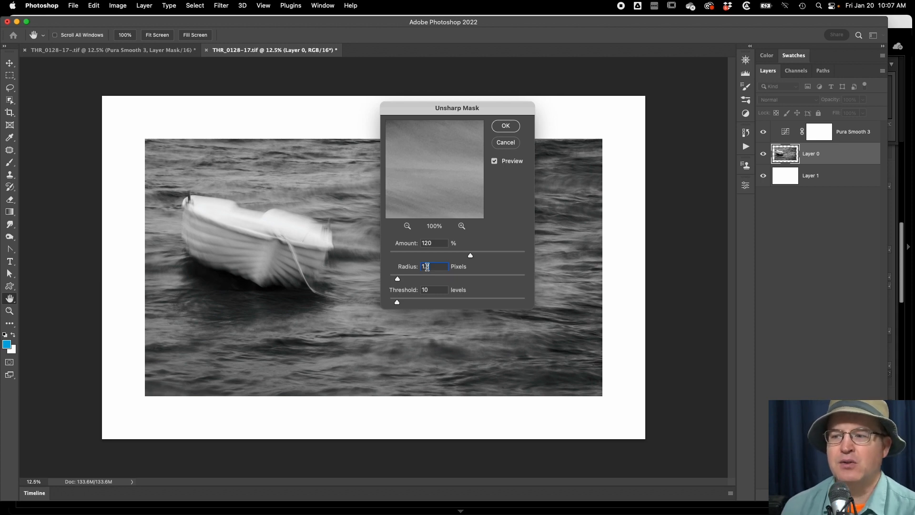
{"action": "double_click", "coordinate": [427, 267]}
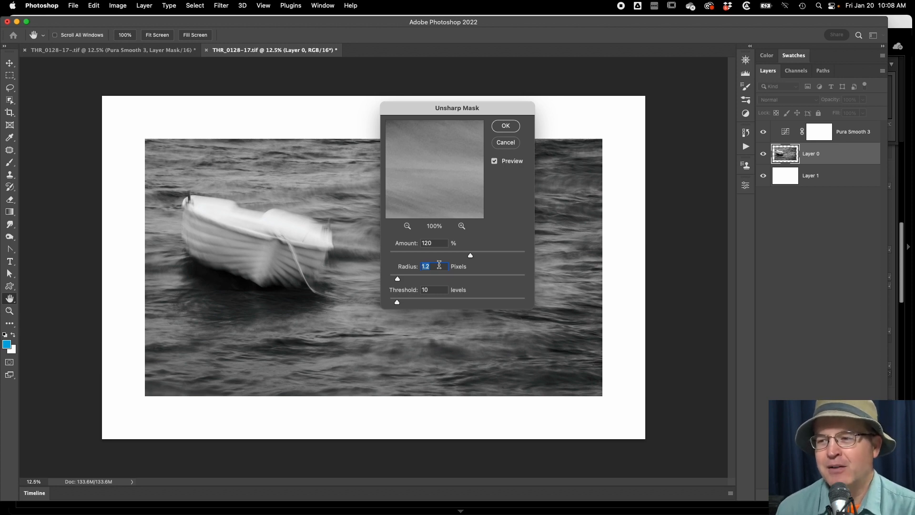
{"action": "left_click", "coordinate": [506, 126]}
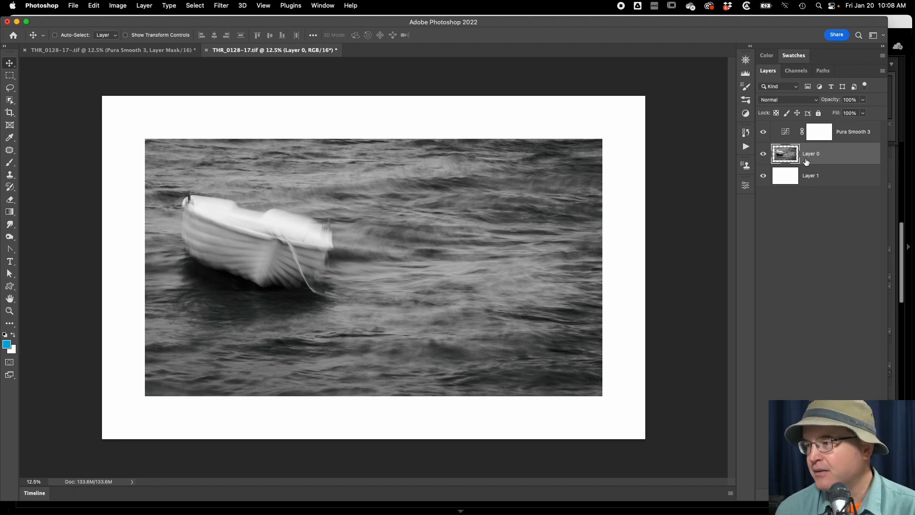
Convert Layer 0 to a Smart Object and reapply the last-used Unsharp Mask to it as a smart filter.
{"action": "left_click", "coordinate": [823, 221]}
{"action": "left_click", "coordinate": [793, 158]}
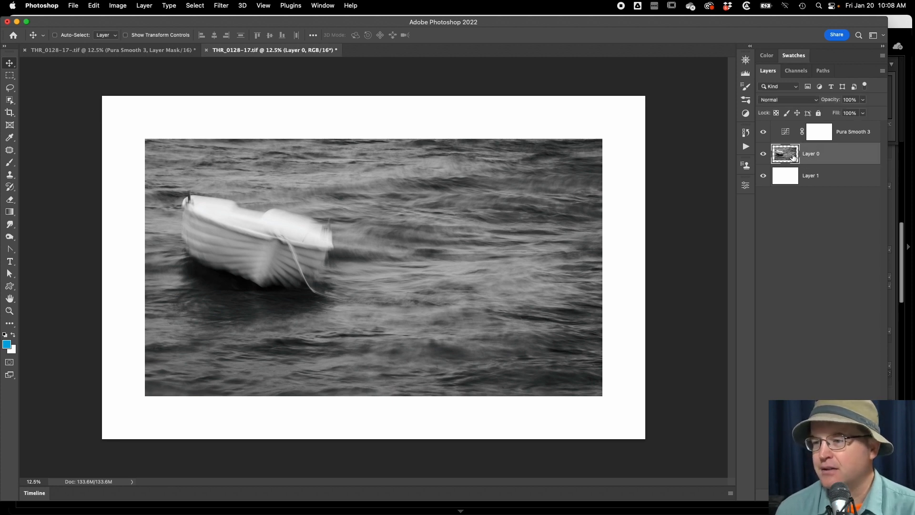
{"action": "key", "text": "super"}
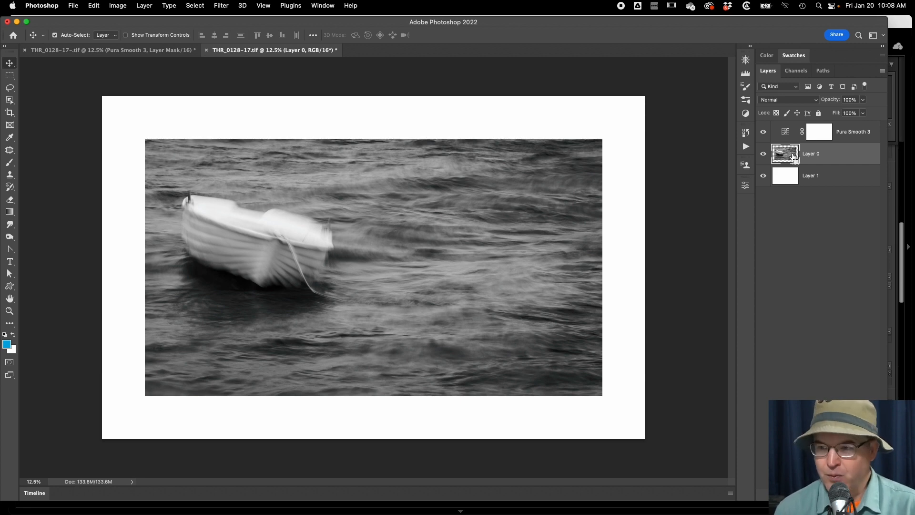
{"action": "right_click", "coordinate": [833, 157]}
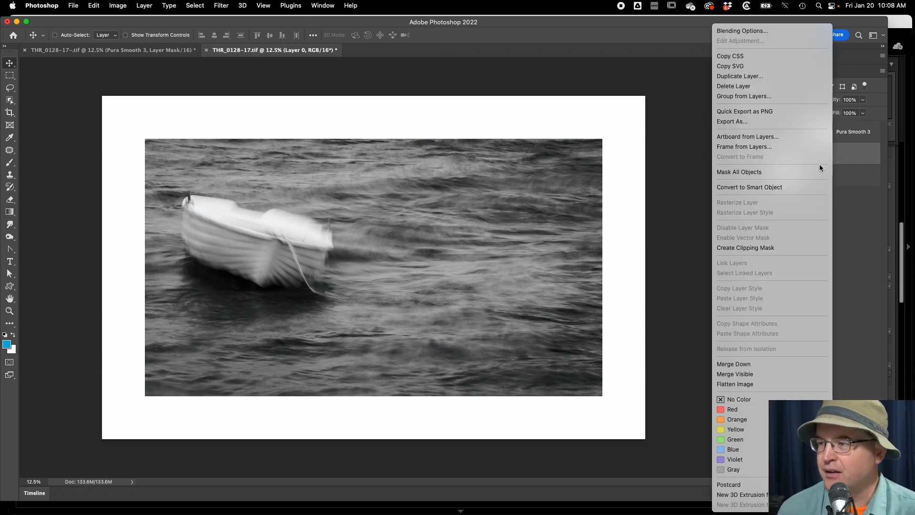
{"action": "left_click", "coordinate": [784, 188]}
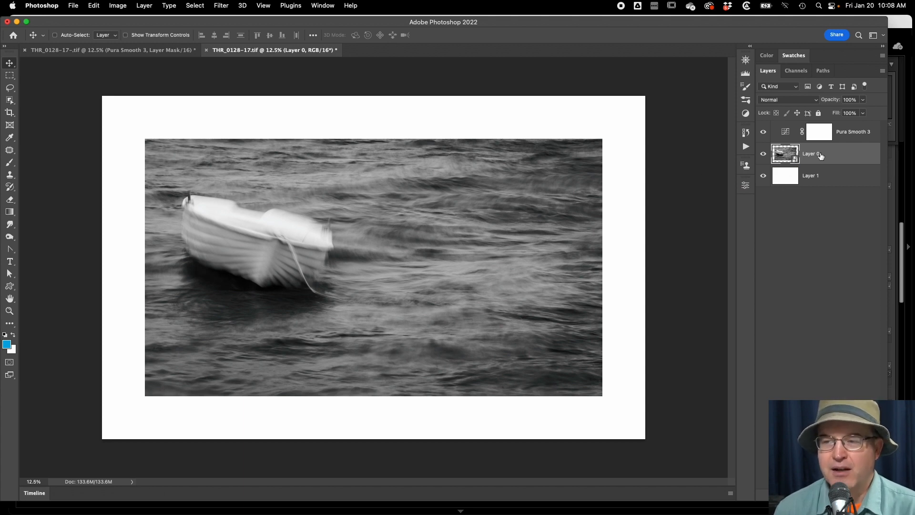
{"action": "left_click", "coordinate": [144, 5]}
{"action": "mouse_move", "coordinate": [261, 9]}
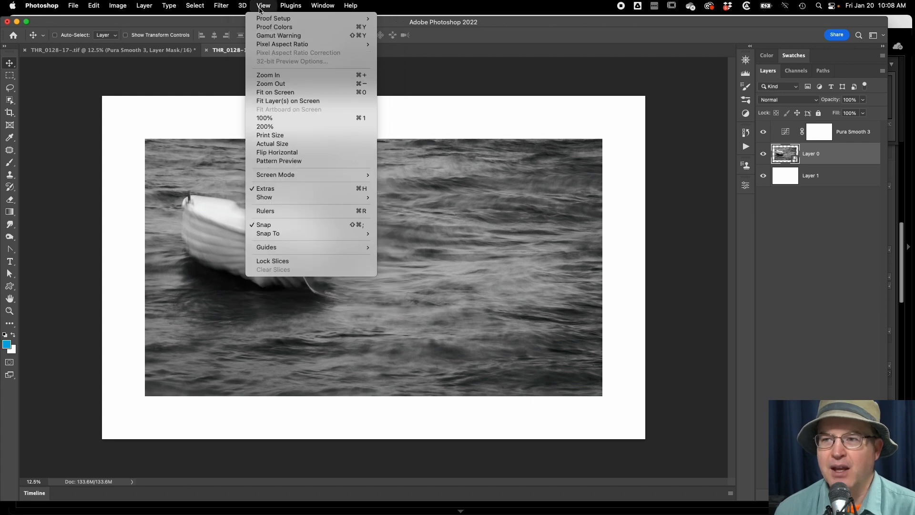
{"action": "left_click", "coordinate": [224, 18]}
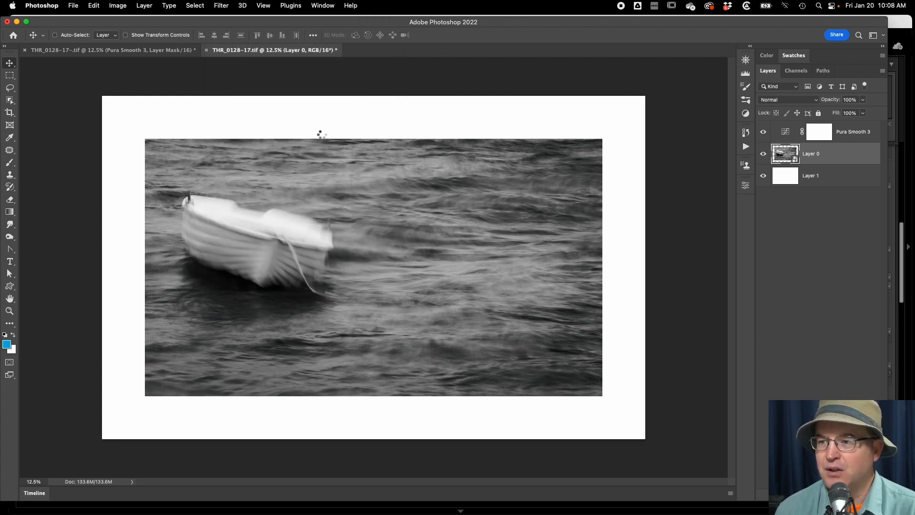
{"action": "left_click", "coordinate": [505, 126]}
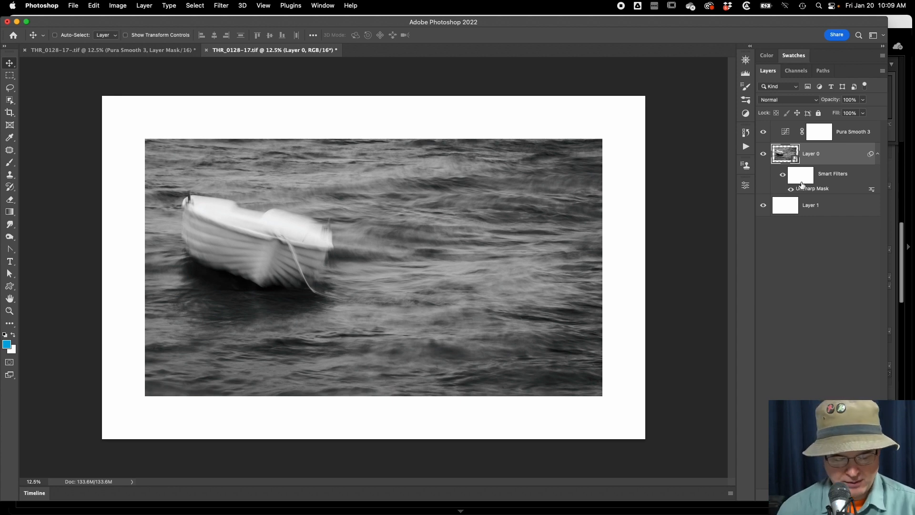
{"action": "key", "text": "super"}
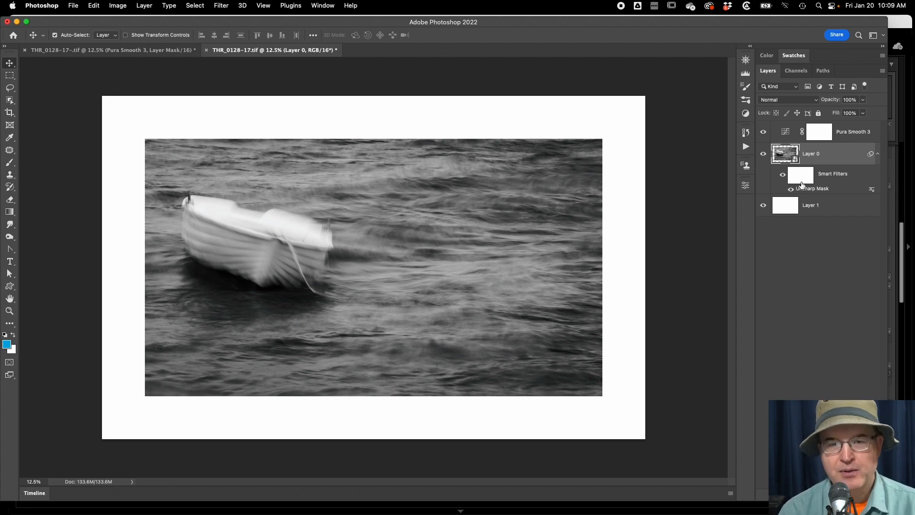
{"action": "key", "text": "super+s"}
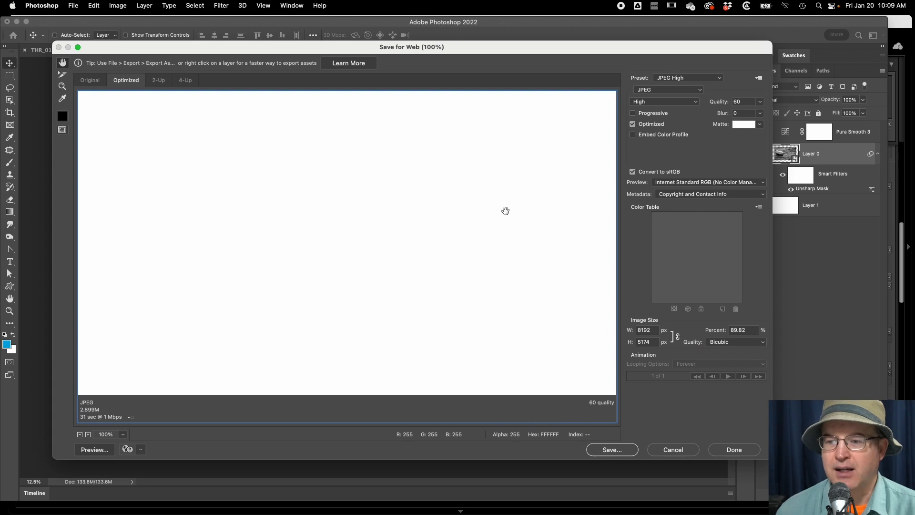
{"action": "left_click", "coordinate": [79, 435]}
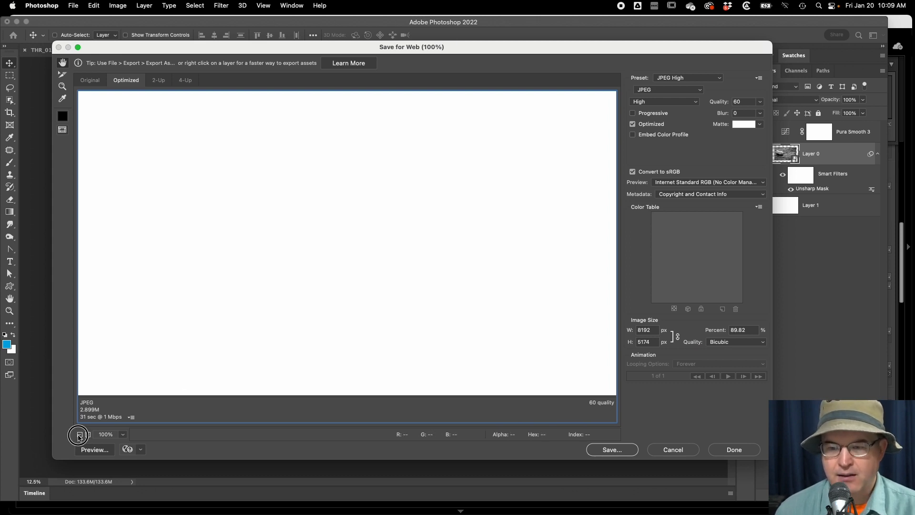
{"action": "left_click", "coordinate": [80, 435]}
{"action": "left_click", "coordinate": [80, 434]}
{"action": "left_click", "coordinate": [79, 434]}
{"action": "left_click", "coordinate": [80, 435]}
{"action": "left_click", "coordinate": [79, 435]}
{"action": "left_click", "coordinate": [79, 435]}
{"action": "left_click", "coordinate": [80, 435]}
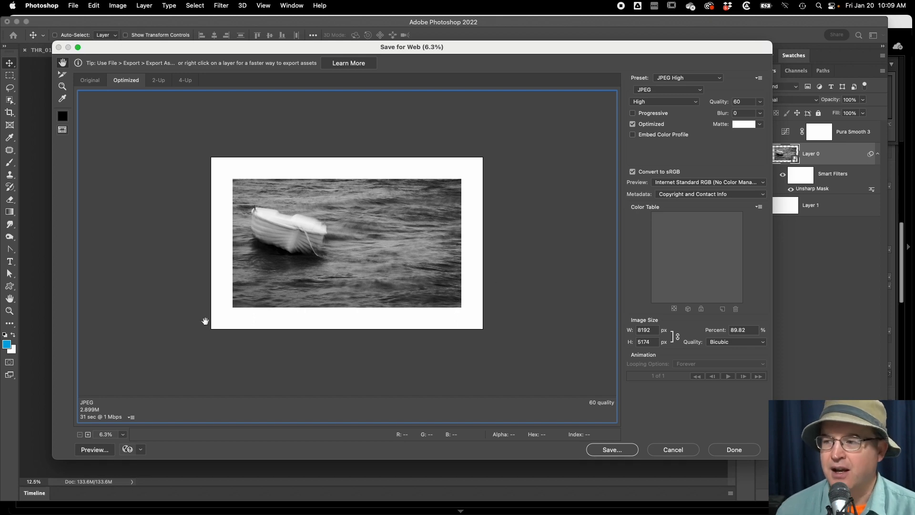
{"action": "left_click", "coordinate": [645, 330]}
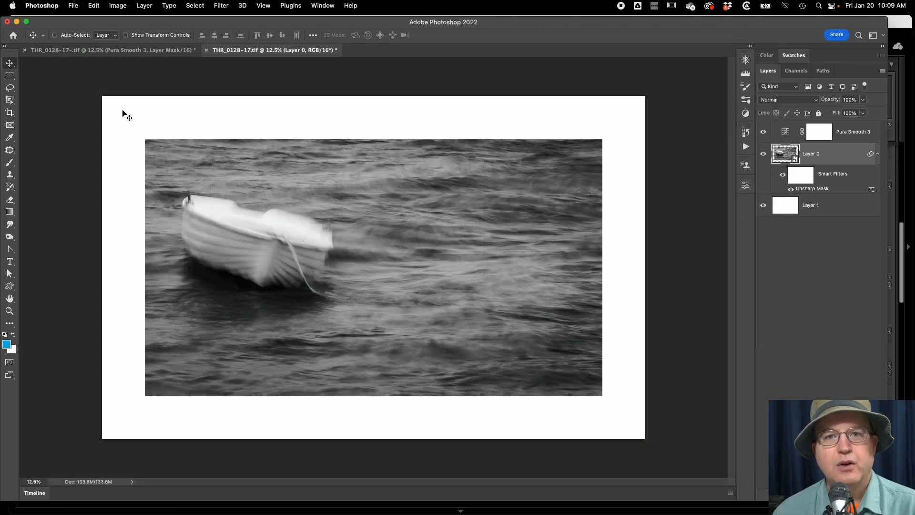
Switch to Finder and preview the framed and unframed 24x28.5 JPEGs in the USORNE_036-22 folder.
{"action": "key", "text": "super"}
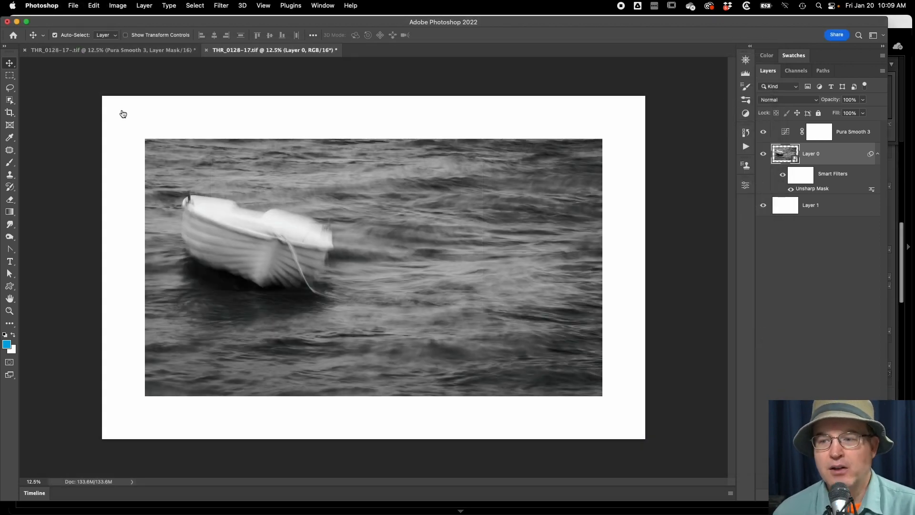
{"action": "key", "text": "super+Tab"}
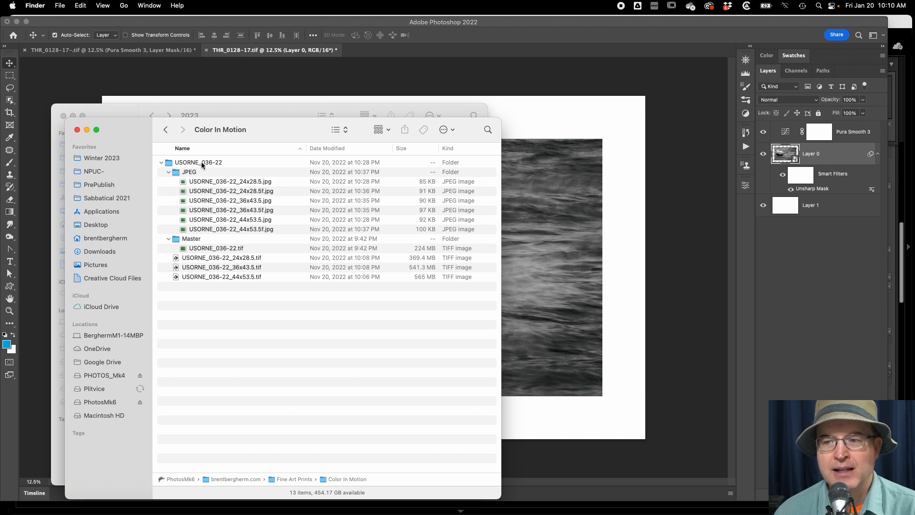
{"action": "left_click", "coordinate": [213, 183]}
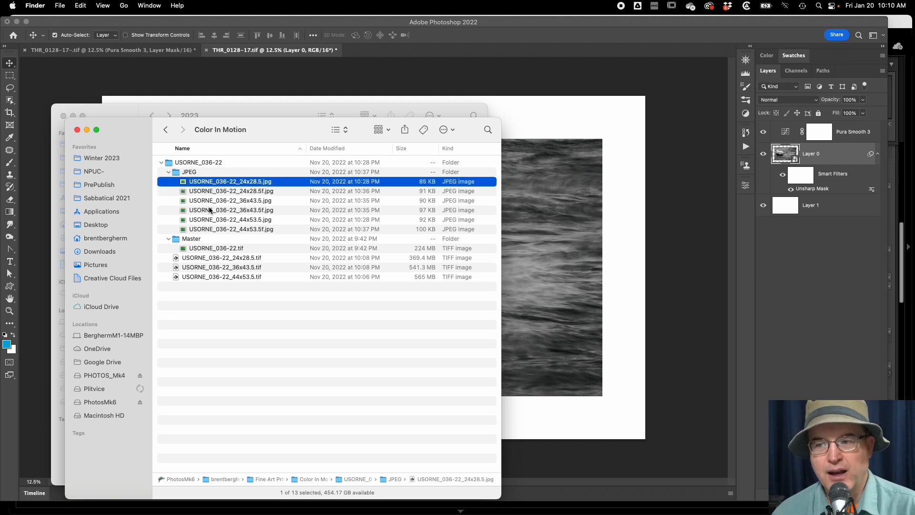
{"action": "left_click", "coordinate": [264, 191]}
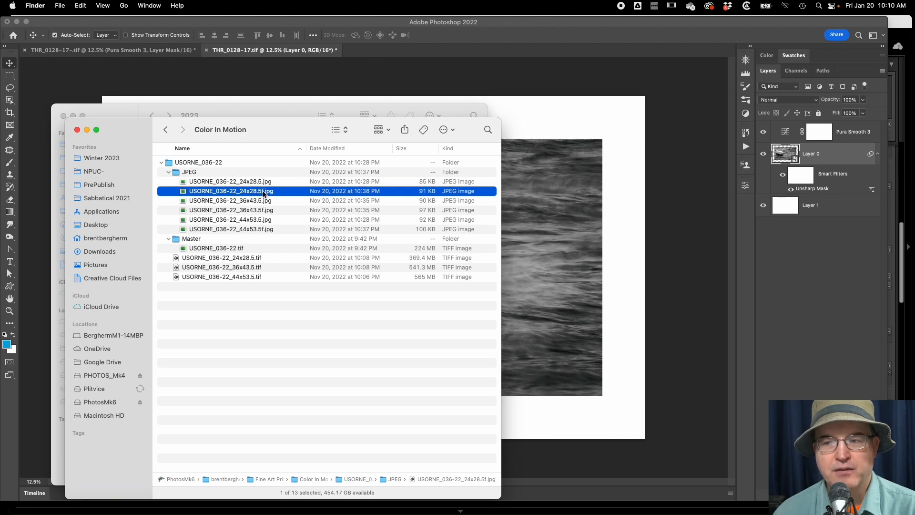
{"action": "key", "text": "space"}
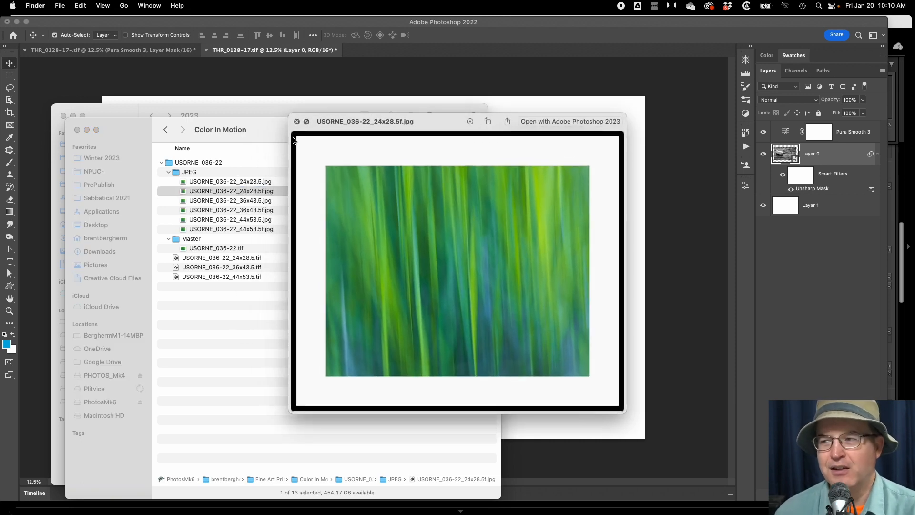
{"action": "left_click", "coordinate": [235, 188]}
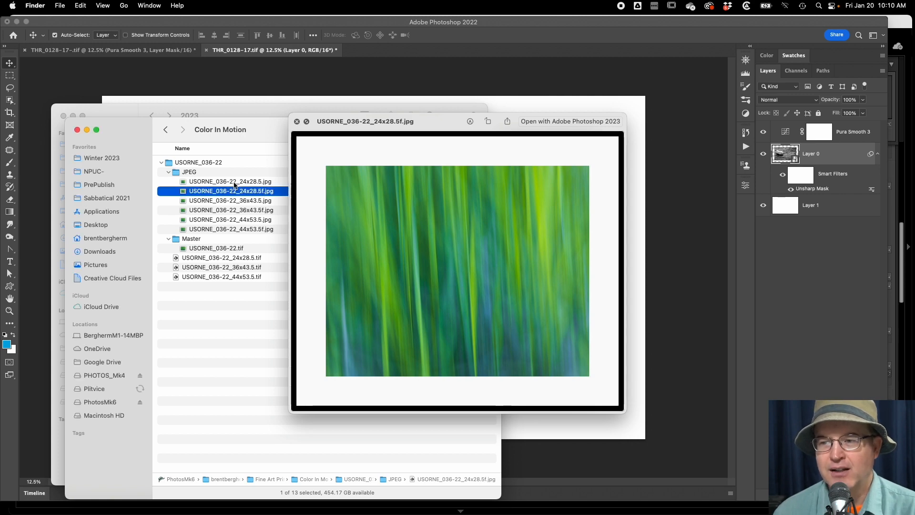
{"action": "left_click", "coordinate": [235, 184]}
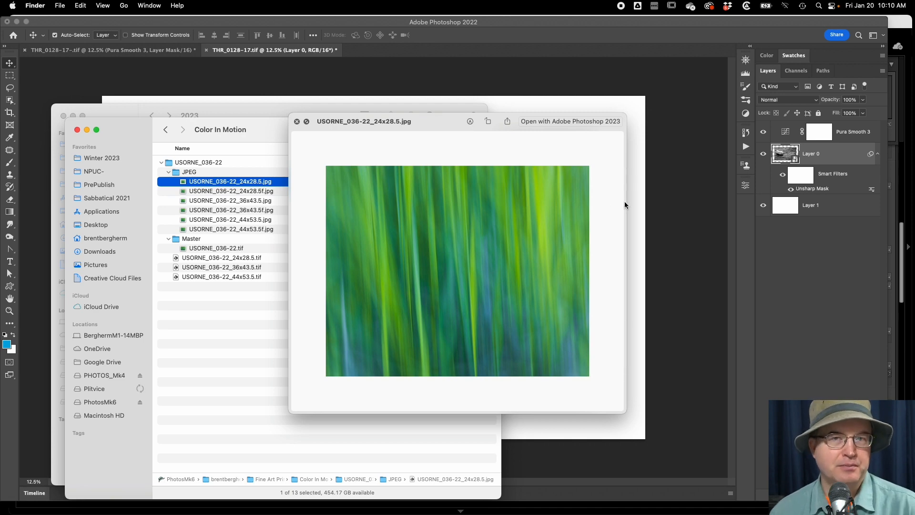
{"action": "left_click", "coordinate": [295, 123]}
{"action": "left_click", "coordinate": [297, 122]}
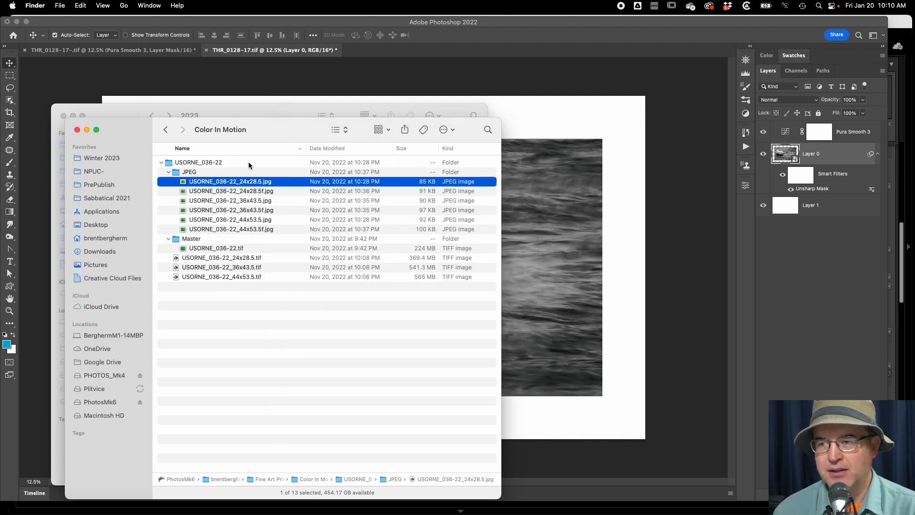
Open USORNE_036-22_24x28.5.jpg in Photoshop, check its canvas size in pixels, and close the file without changes.
{"action": "double_click", "coordinate": [210, 183]}
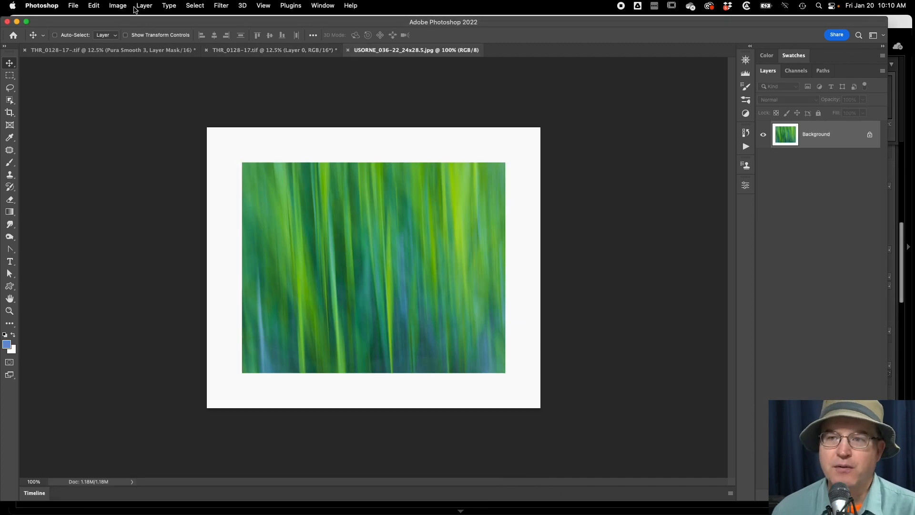
{"action": "left_click", "coordinate": [119, 6]}
{"action": "left_click", "coordinate": [134, 86]}
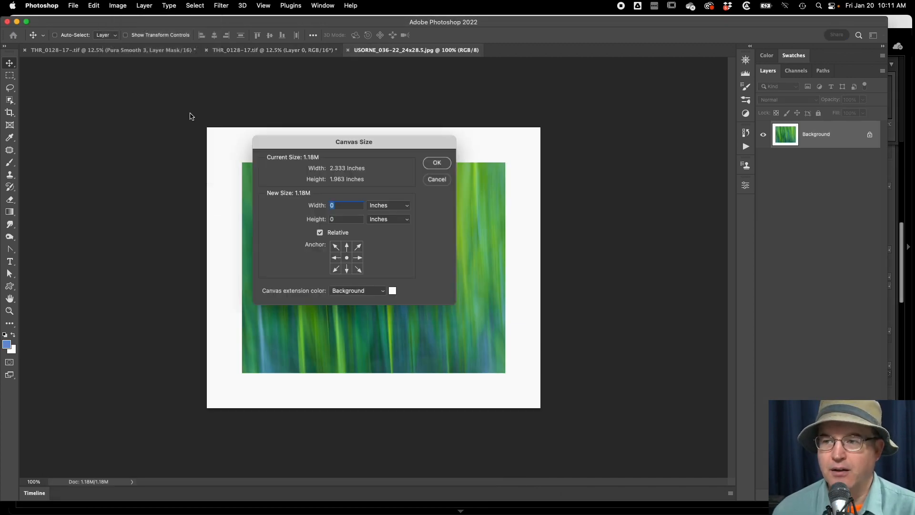
{"action": "left_click", "coordinate": [381, 206]}
{"action": "left_click", "coordinate": [380, 195]}
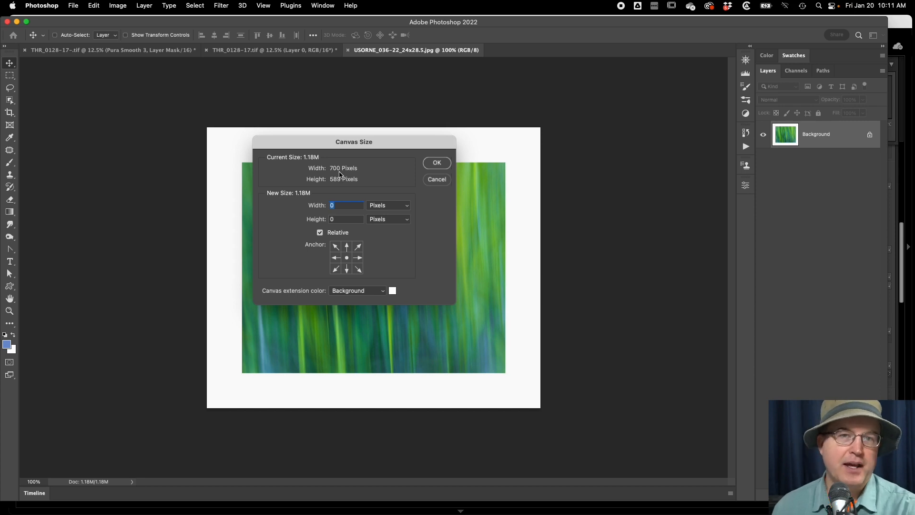
{"action": "left_click", "coordinate": [436, 180]}
{"action": "left_click", "coordinate": [347, 50]}
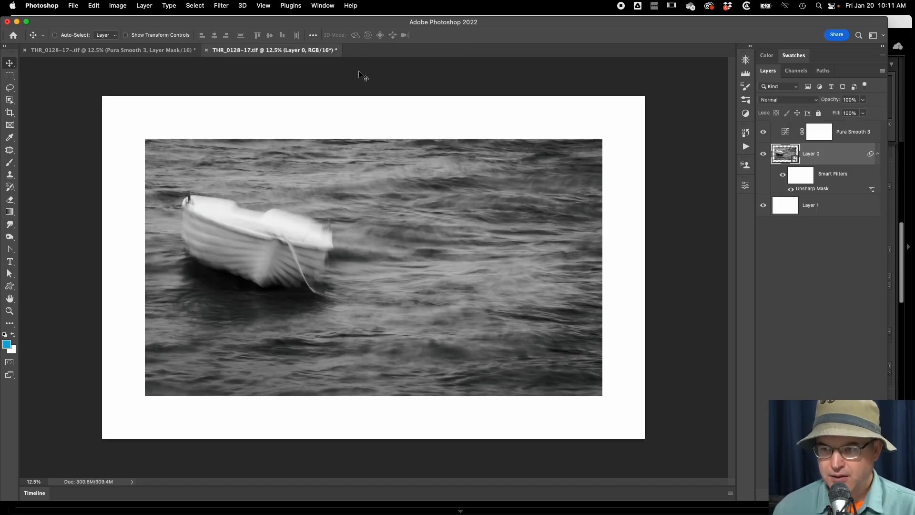
Start a Save for Web export of the bordered boat image and set its width to 700 pixels.
{"action": "key", "text": "super+s"}
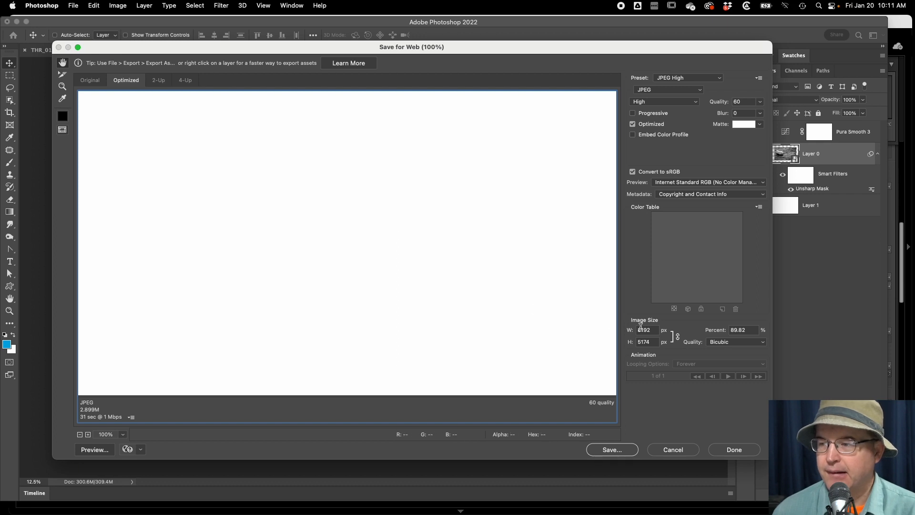
{"action": "left_click_drag", "start_coordinate": [655, 330], "coordinate": [613, 330]}
{"action": "type", "text": "700"}
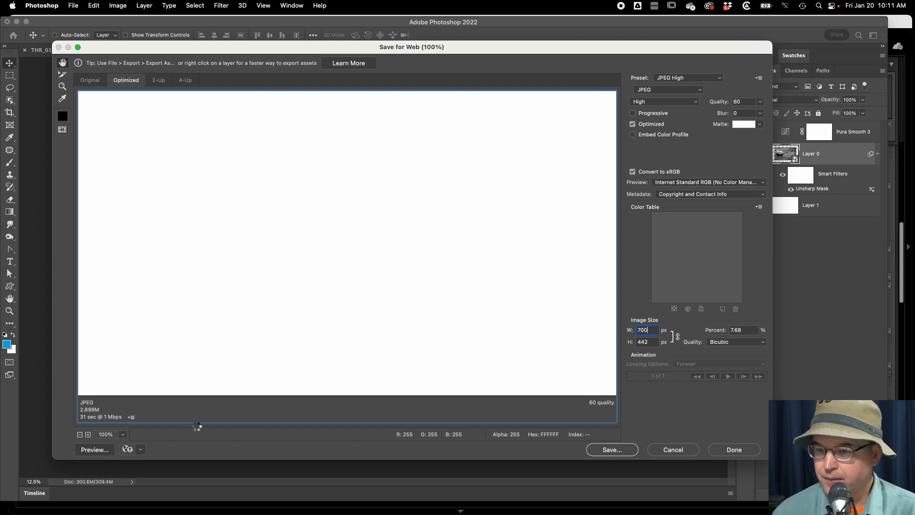
{"action": "key", "text": "Tab"}
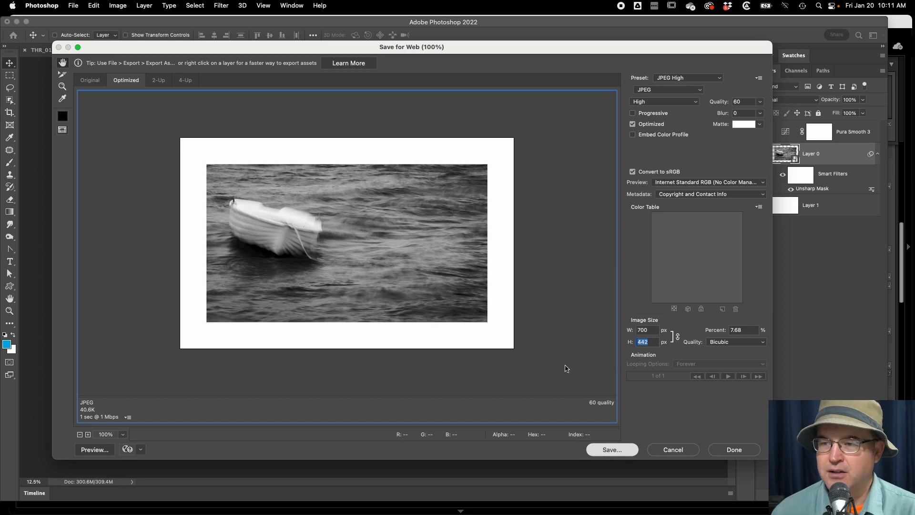
Proceed to saving the web export and create a folder named JPGs inside Croatia Seascape on the PhotosMk6 drive.
{"action": "key", "text": "Return"}
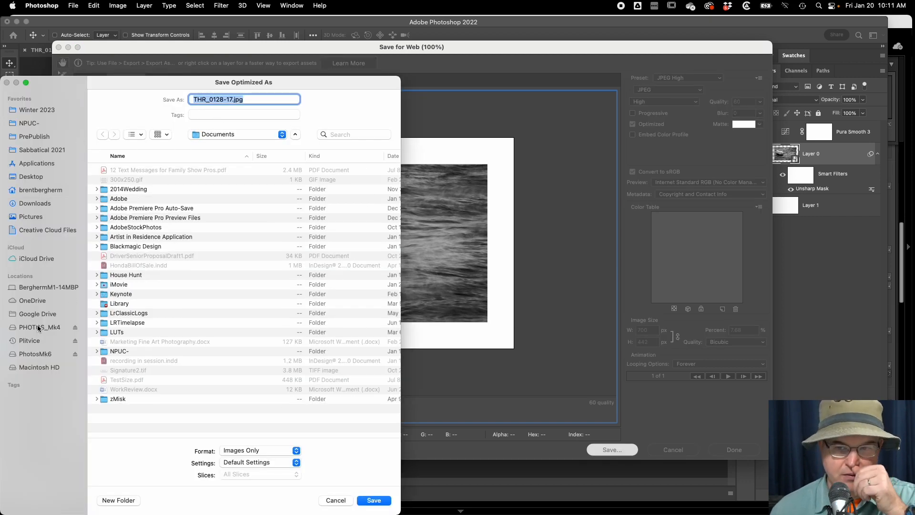
{"action": "left_click", "coordinate": [41, 353]}
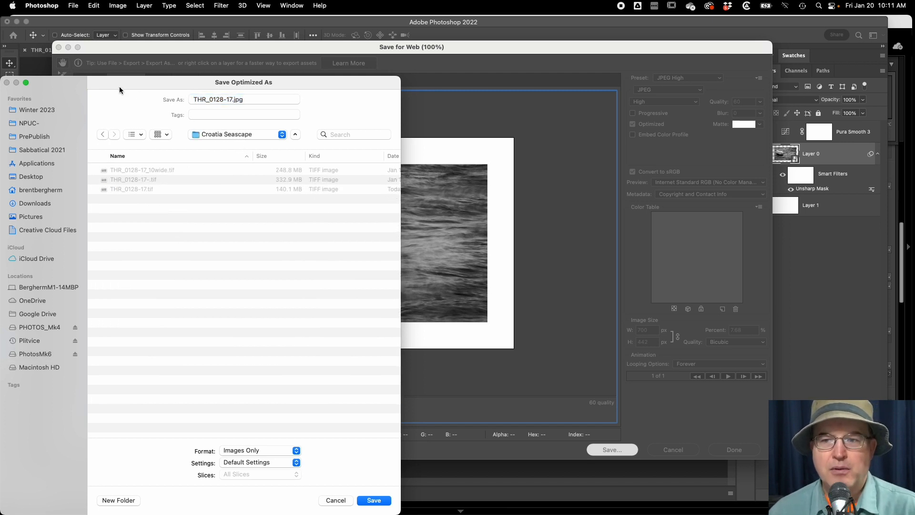
{"action": "left_click_drag", "start_coordinate": [120, 86], "coordinate": [206, 50]}
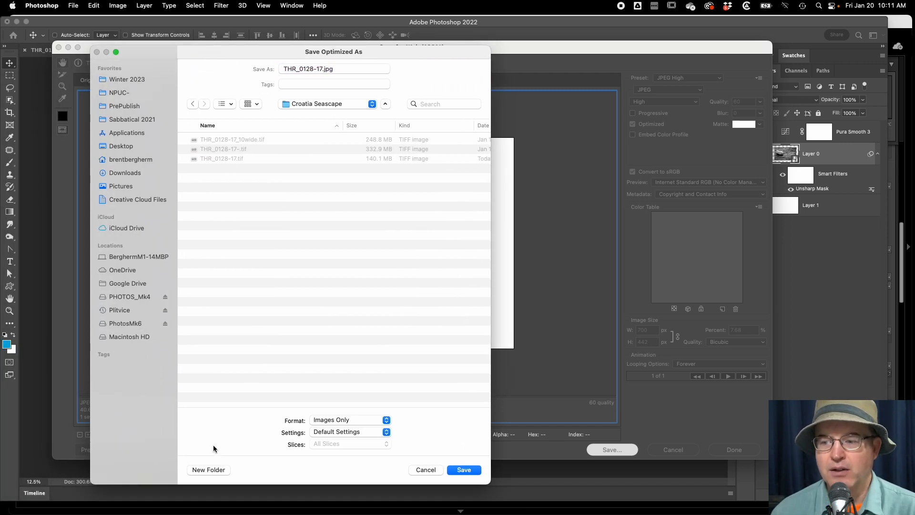
{"action": "left_click", "coordinate": [210, 470]}
{"action": "type", "text": "JPGs"}
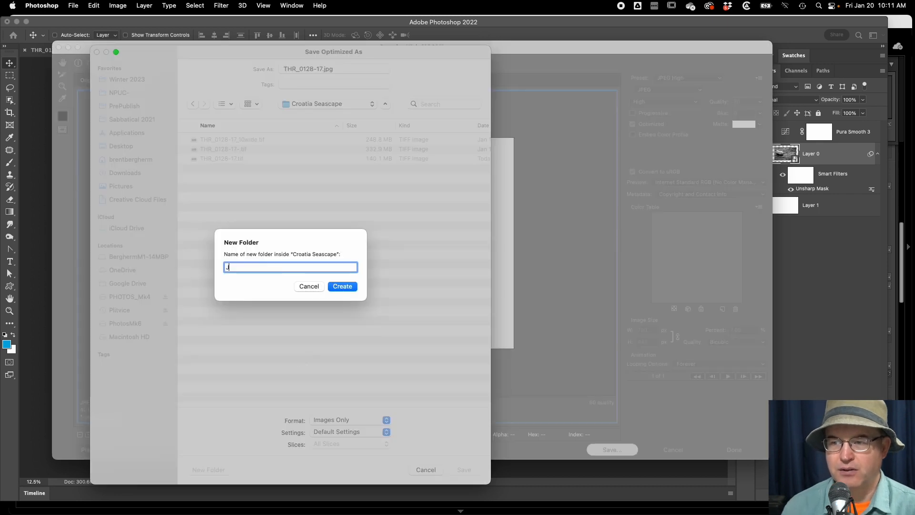
{"action": "left_click", "coordinate": [356, 288]}
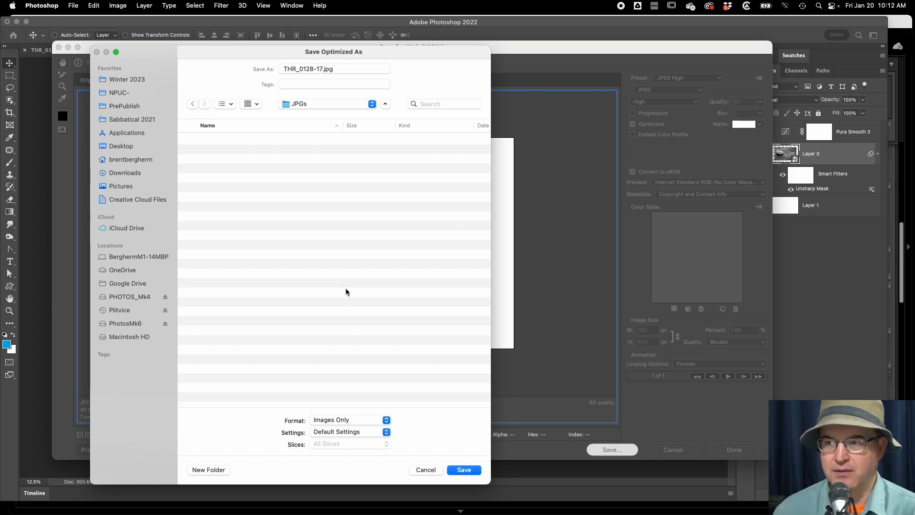
Name the web export THR_0128-17_24x38.jpg and save it in the JPGs folder.
{"action": "left_click", "coordinate": [322, 69]}
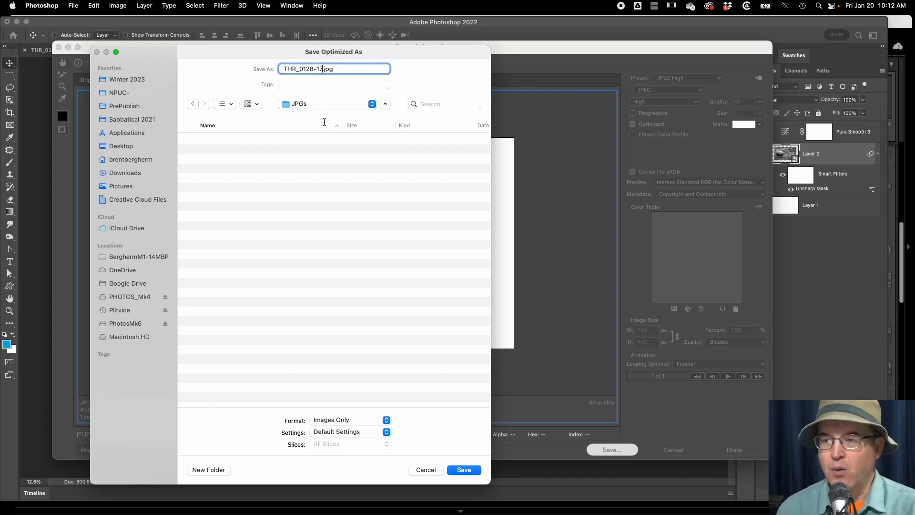
{"action": "type", "text": "_"}
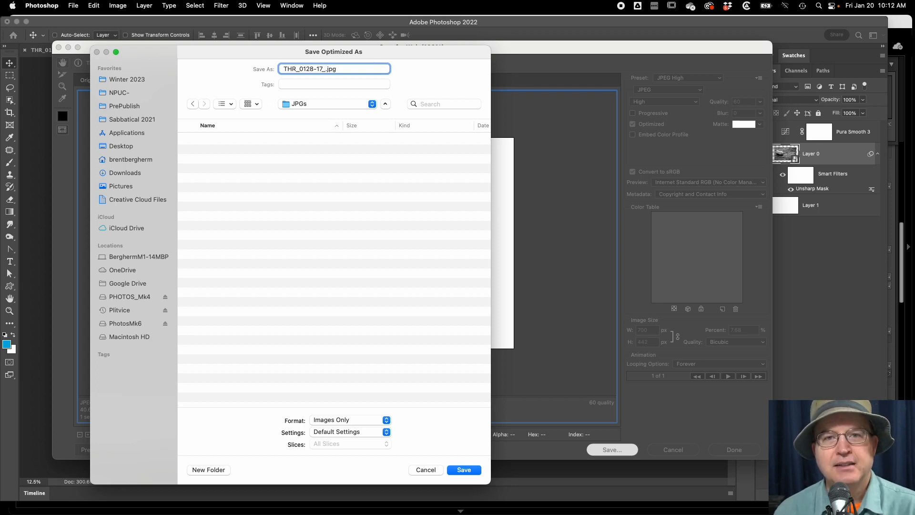
{"action": "type", "text": "24"}
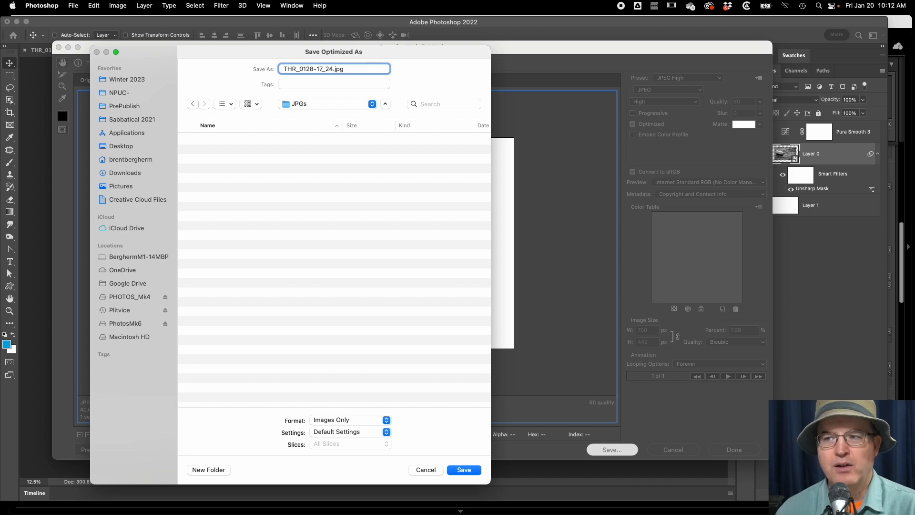
{"action": "type", "text": "x"}
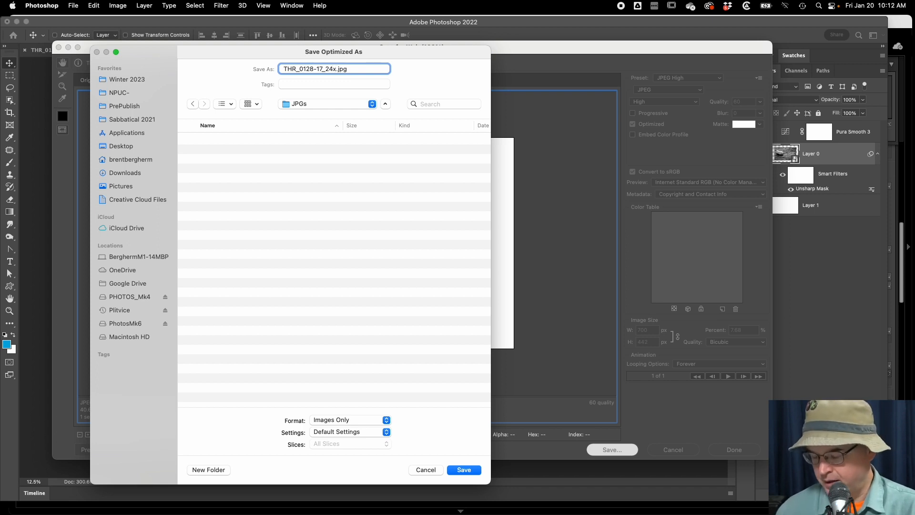
{"action": "type", "text": "39"}
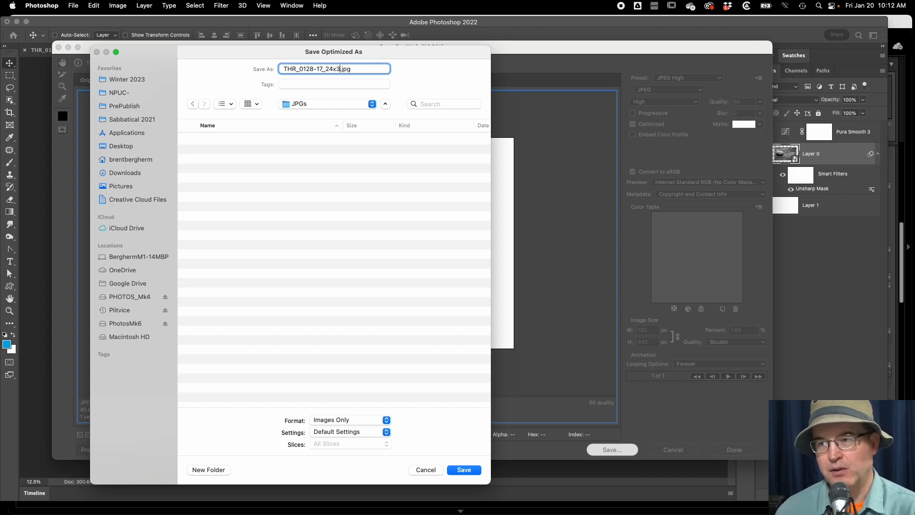
{"action": "key", "text": "BackSpace"}
{"action": "type", "text": "8"}
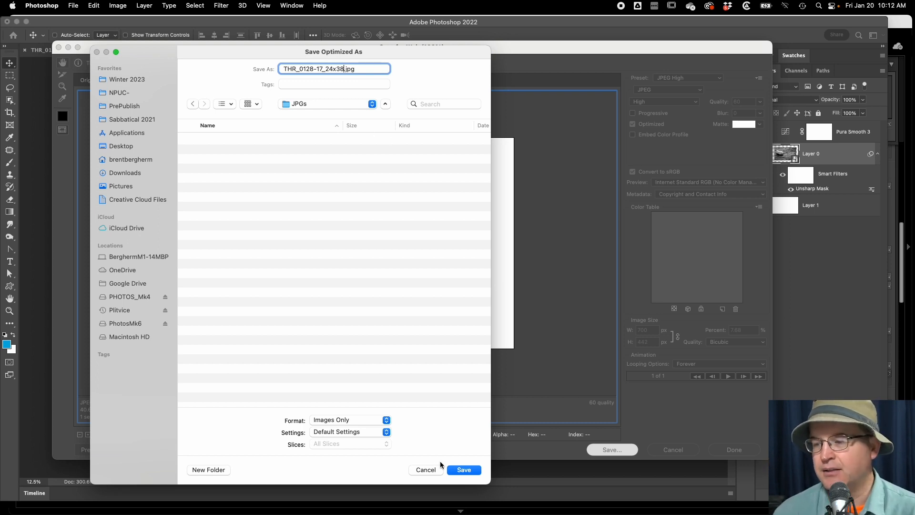
{"action": "left_click", "coordinate": [464, 470]}
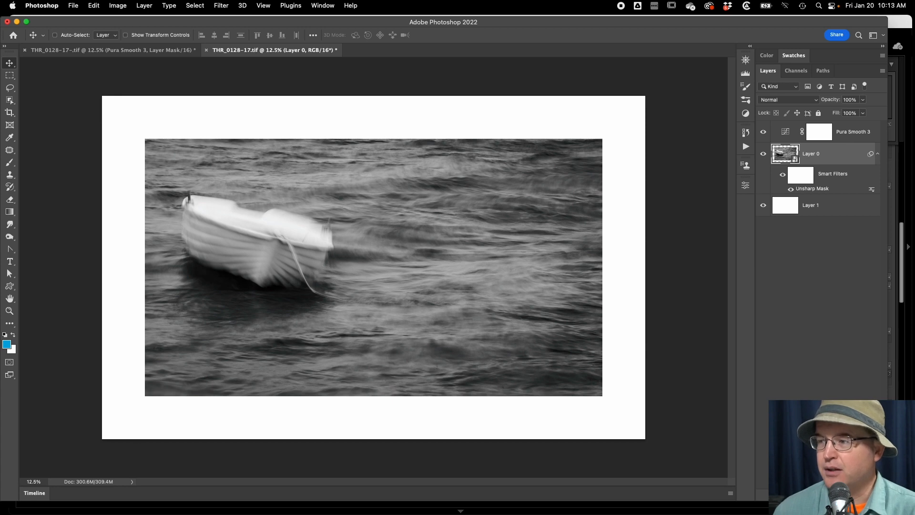
{"action": "key", "text": "super+shift+alt+n"}
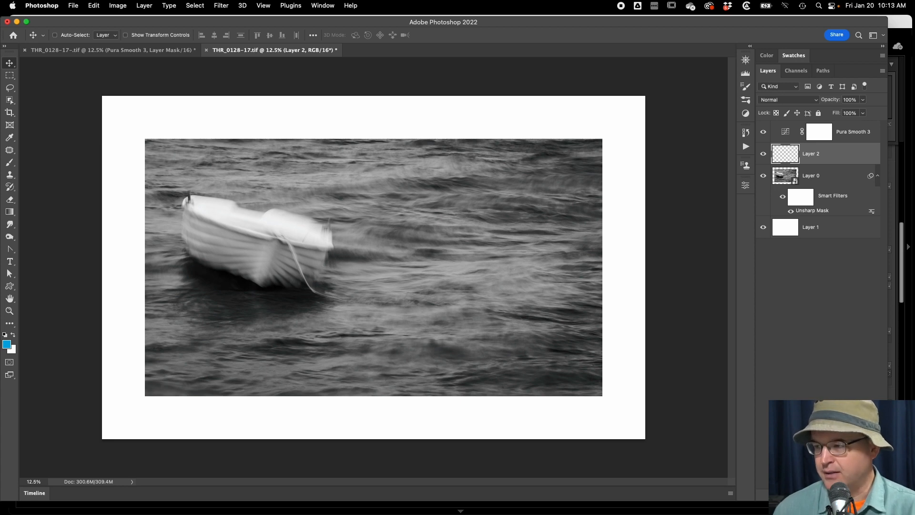
{"action": "left_click", "coordinate": [872, 495]}
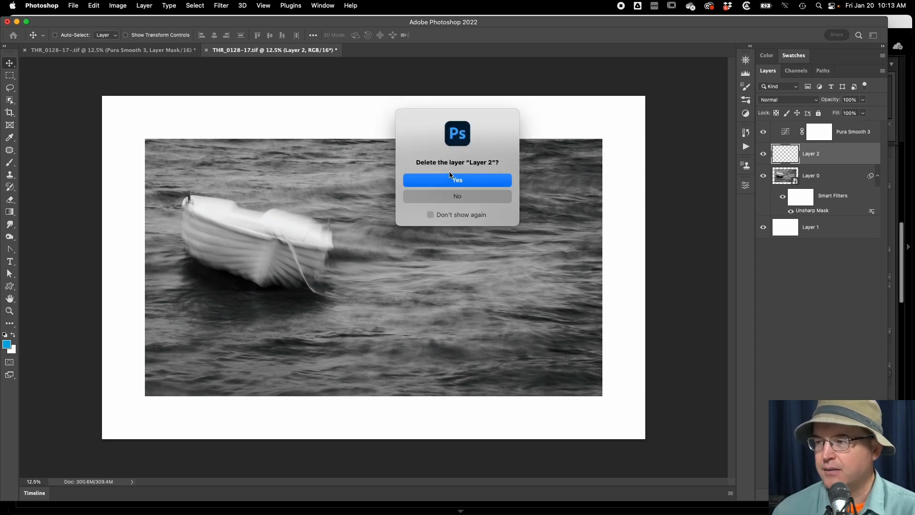
{"action": "left_click", "coordinate": [454, 179]}
Select the entire canvas on the white Layer 1 and start an Edit Stroke with its color set to black (000000).
{"action": "left_click", "coordinate": [795, 208]}
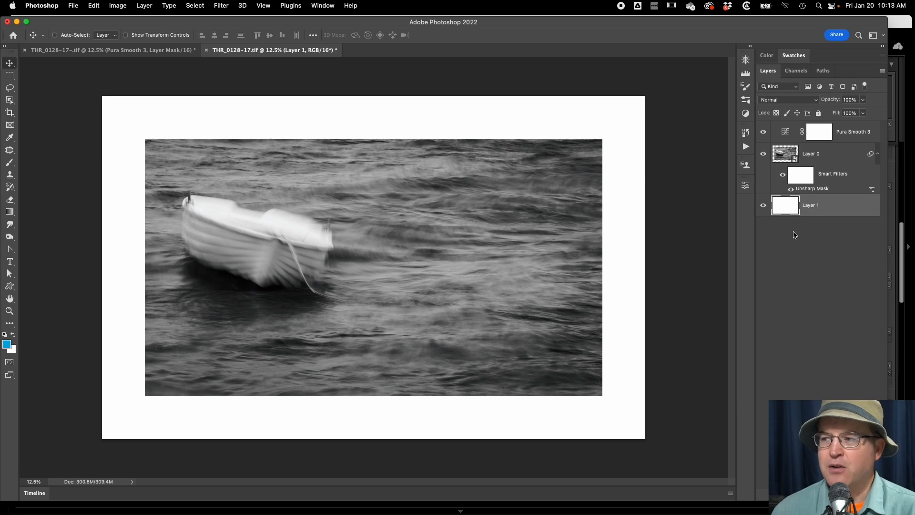
{"action": "key", "text": "super"}
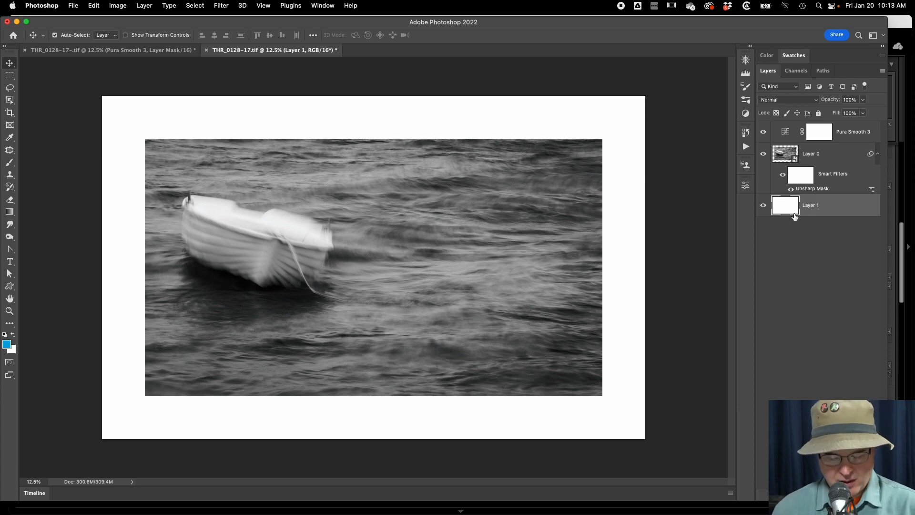
{"action": "key", "text": "super+a"}
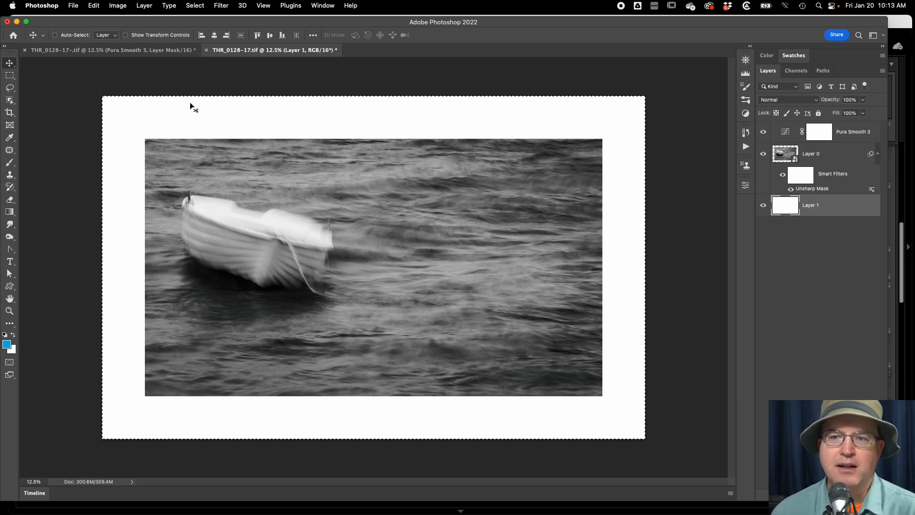
{"action": "left_click", "coordinate": [118, 5]}
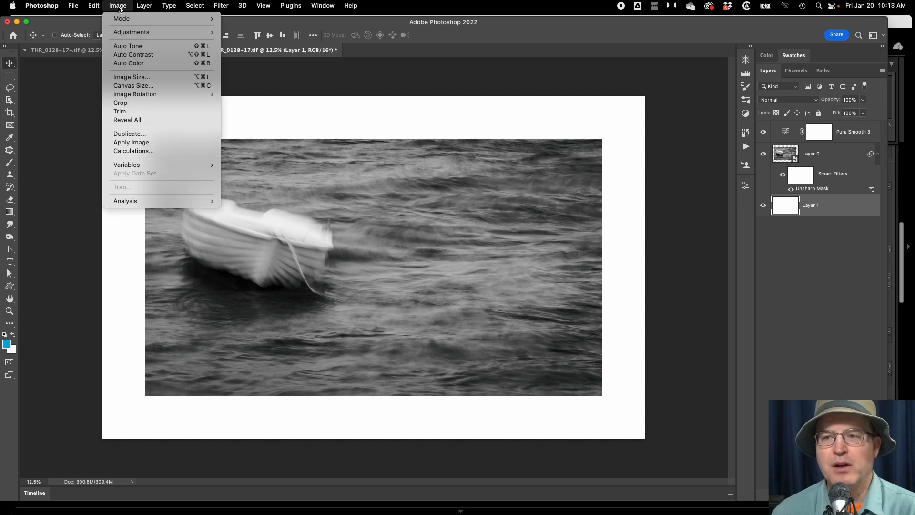
{"action": "mouse_move", "coordinate": [94, 6]}
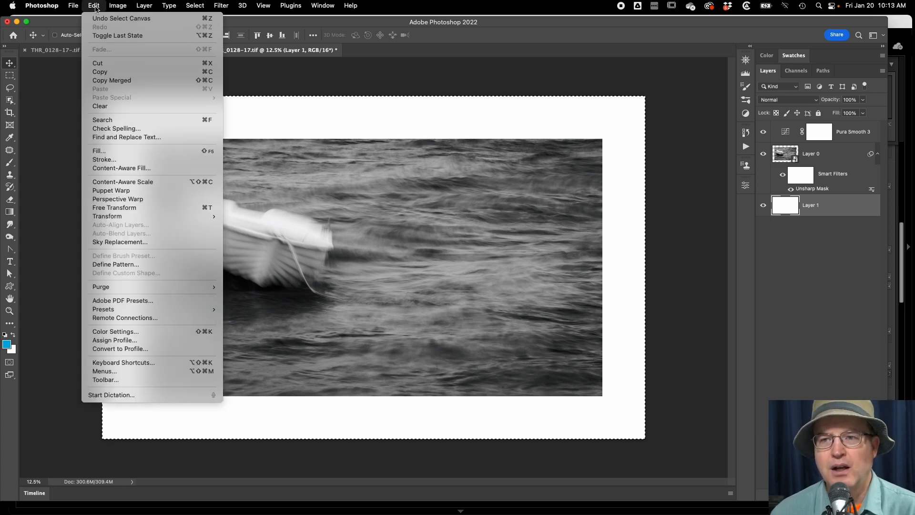
{"action": "left_click", "coordinate": [108, 160]}
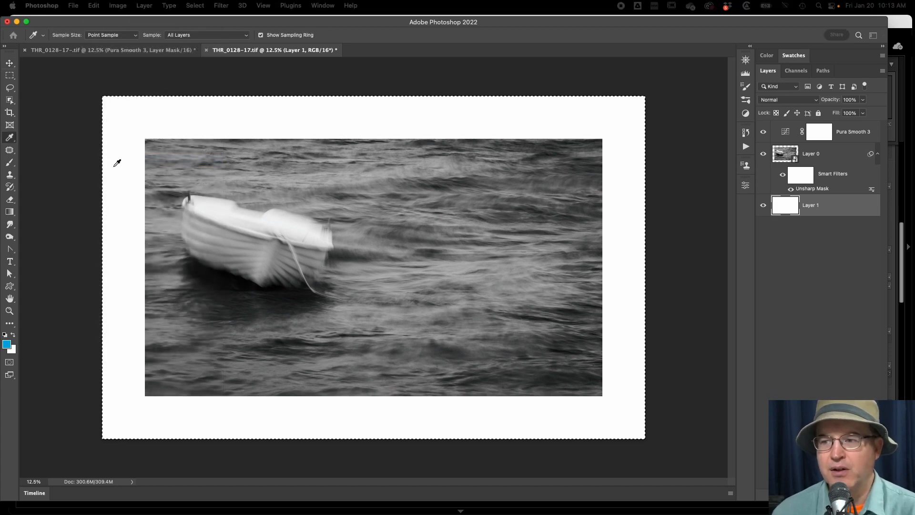
{"action": "left_click_drag", "start_coordinate": [266, 119], "coordinate": [382, 109]}
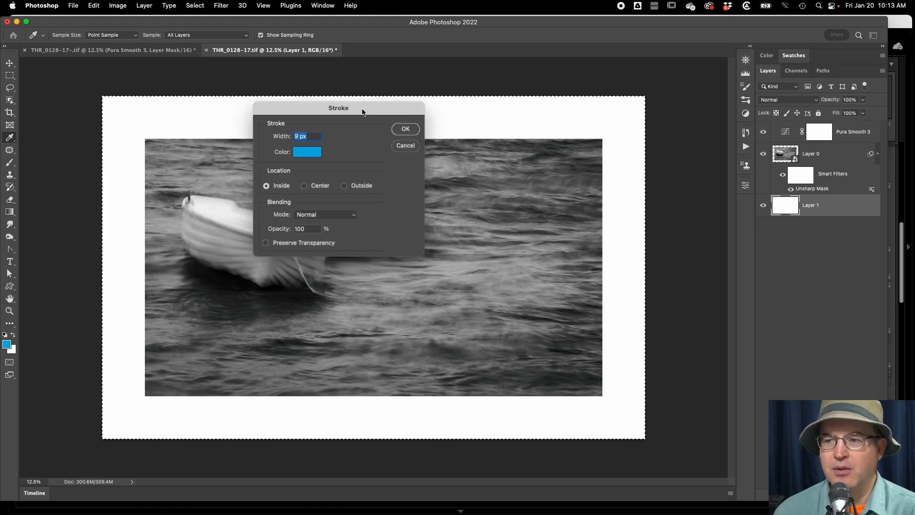
{"action": "left_click", "coordinate": [308, 152]}
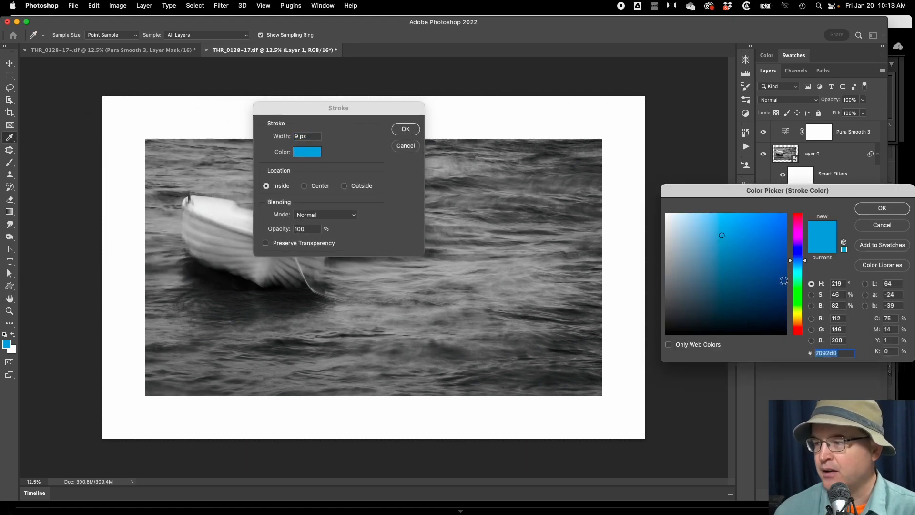
{"action": "left_click", "coordinate": [667, 334]}
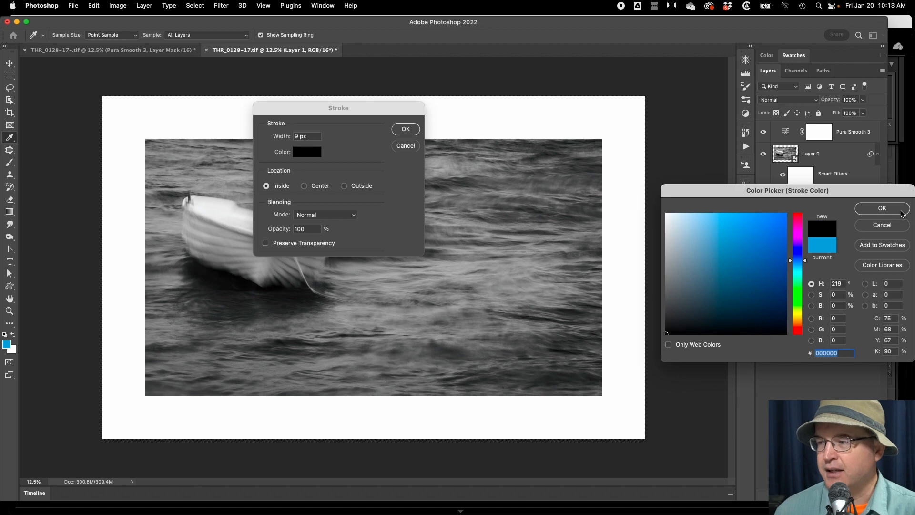
{"action": "left_click", "coordinate": [882, 208]}
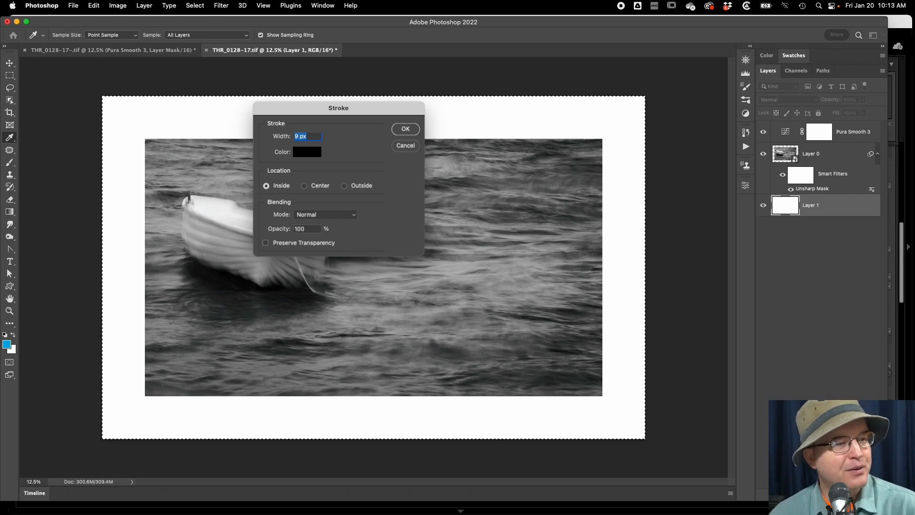
Switch to Calculator and work out the frame width in pixels as 7/8 multiplied by 240.
{"action": "key", "text": "super+Tab"}
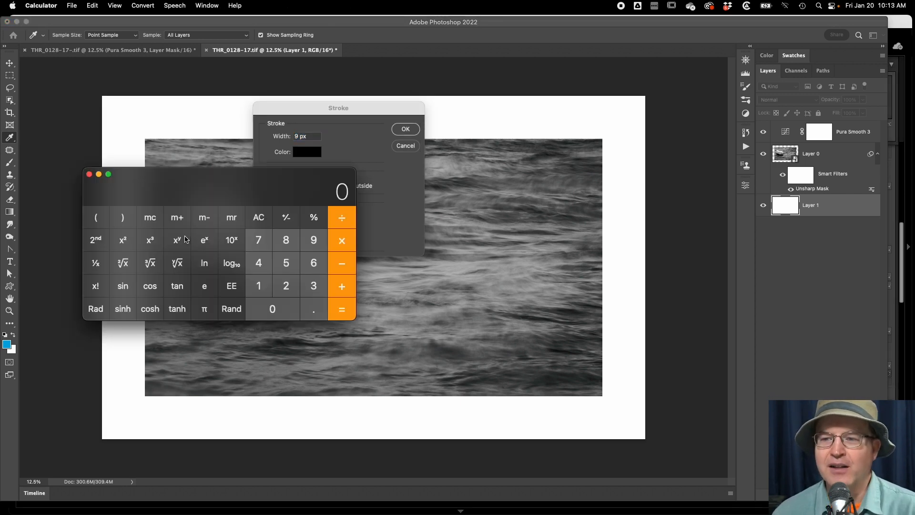
{"action": "left_click_drag", "start_coordinate": [180, 174], "coordinate": [168, 219]}
{"action": "type", "text": "240"}
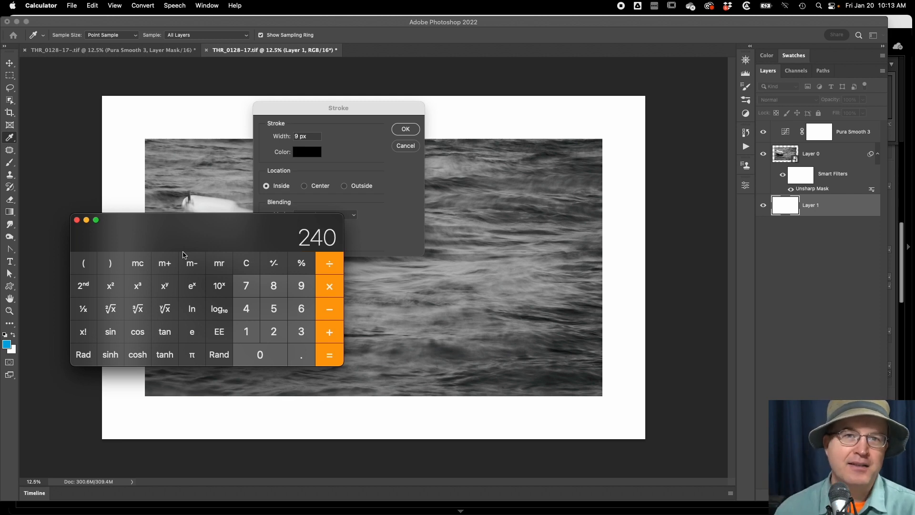
{"action": "key", "text": "asterisk"}
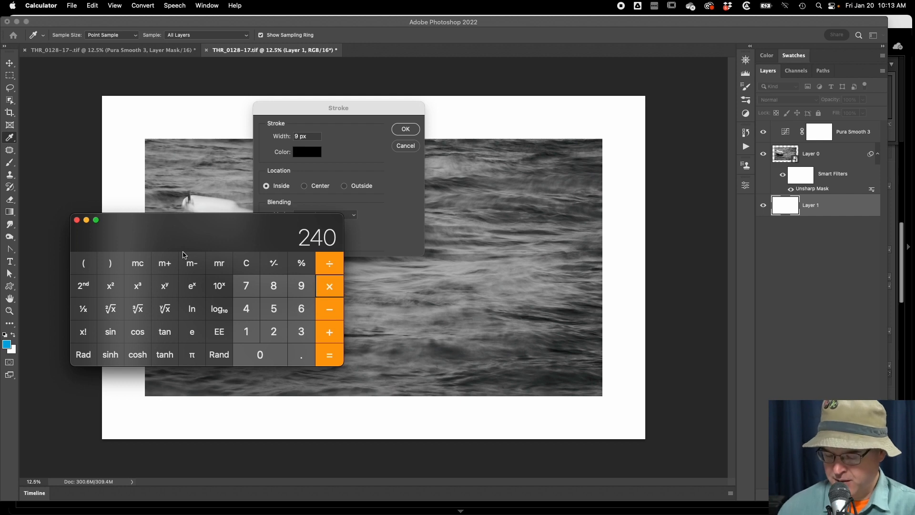
{"action": "type", "text": ".875"}
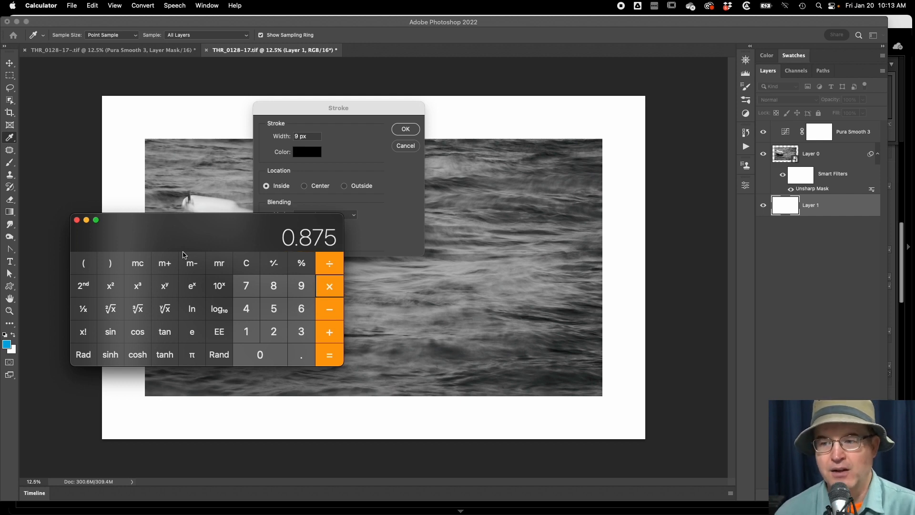
{"action": "left_click", "coordinate": [242, 268]}
{"action": "left_click", "coordinate": [242, 268]}
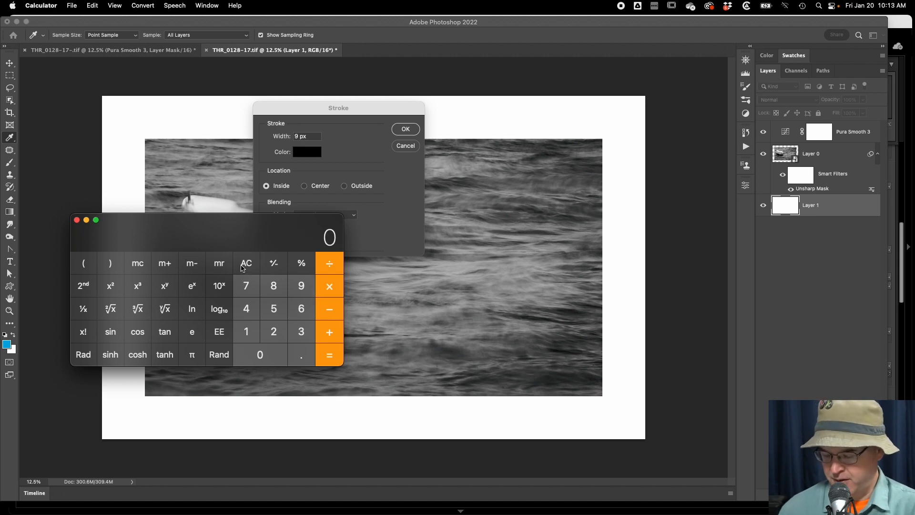
{"action": "type", "text": "7"}
{"action": "key", "text": "slash"}
{"action": "type", "text": "8"}
{"action": "key", "text": "Return"}
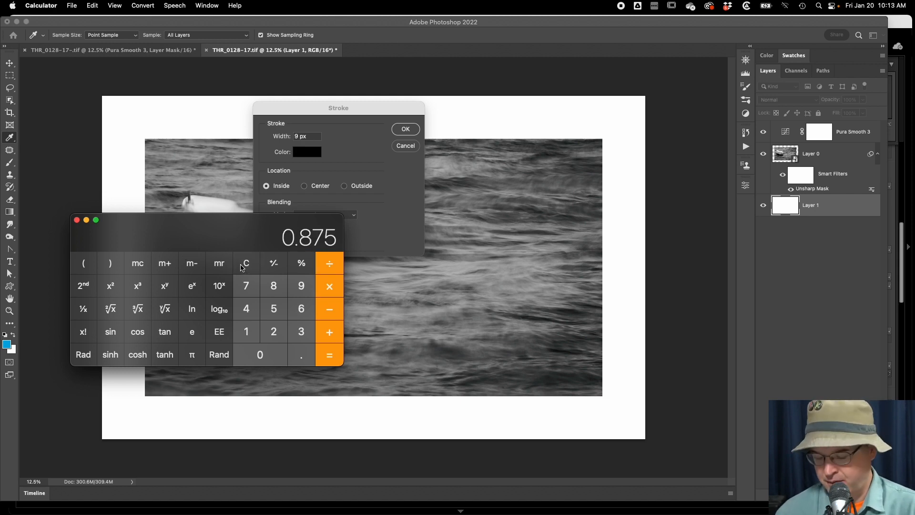
{"action": "key", "text": "asterisk"}
{"action": "type", "text": "240"}
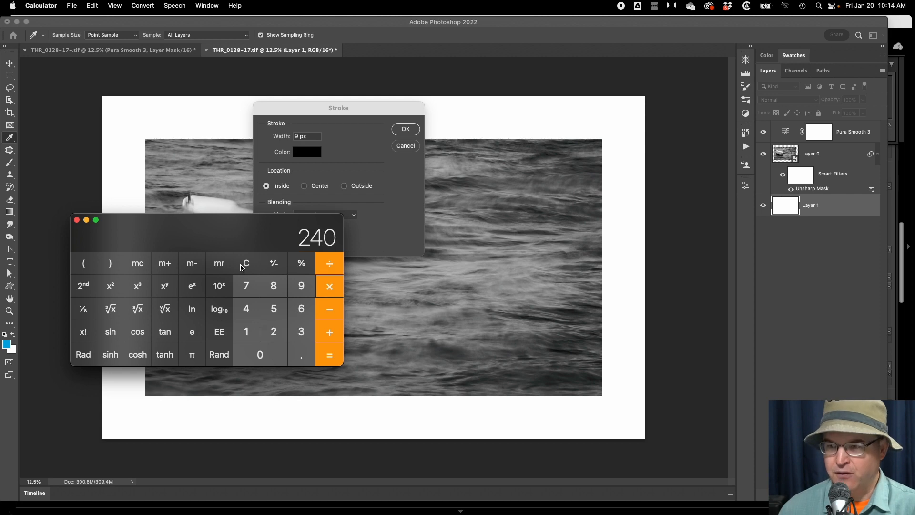
{"action": "key", "text": "Return"}
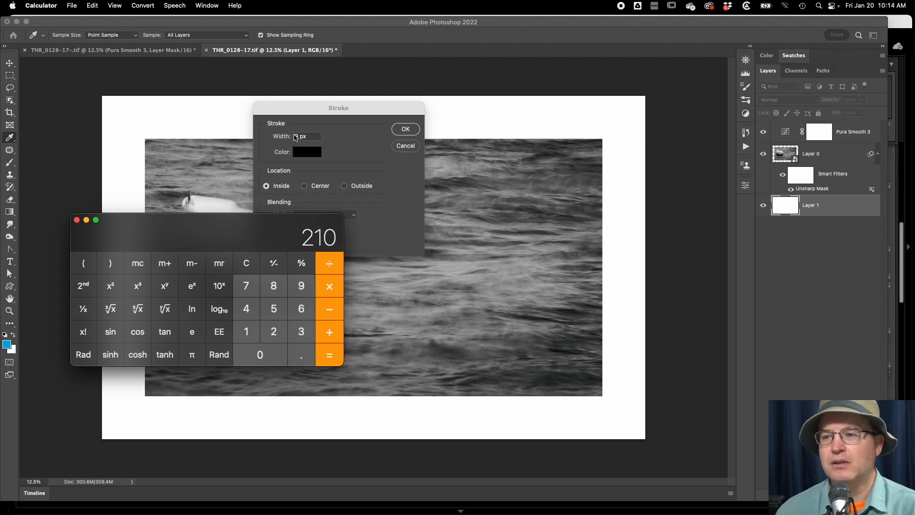
Return to Photoshop, set the stroke width to 210 px, and apply the black stroke inside the selection on Layer 1.
{"action": "left_click", "coordinate": [296, 136]}
{"action": "type", "text": "210"}
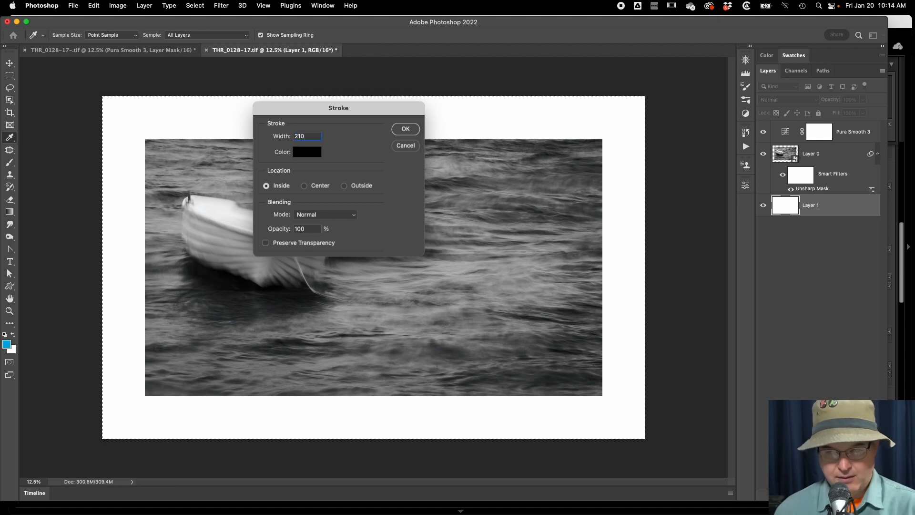
{"action": "key", "text": "Tab"}
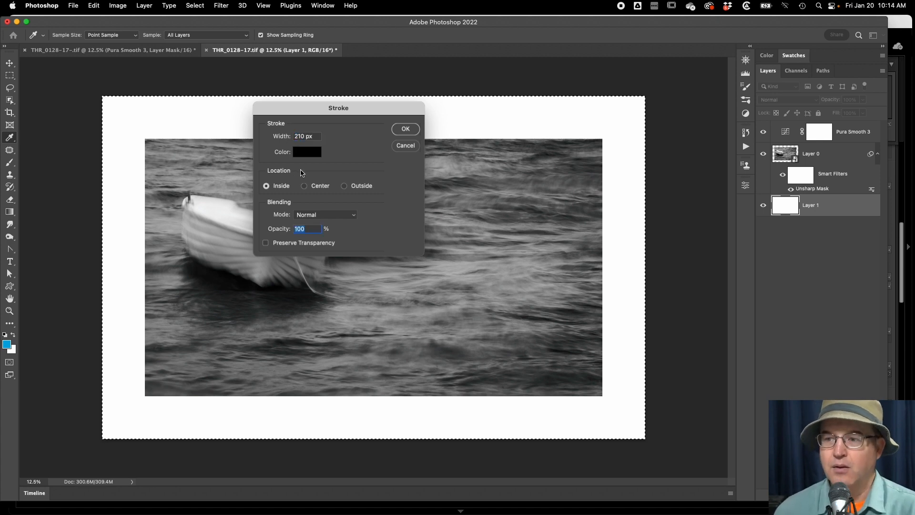
{"action": "left_click", "coordinate": [415, 133]}
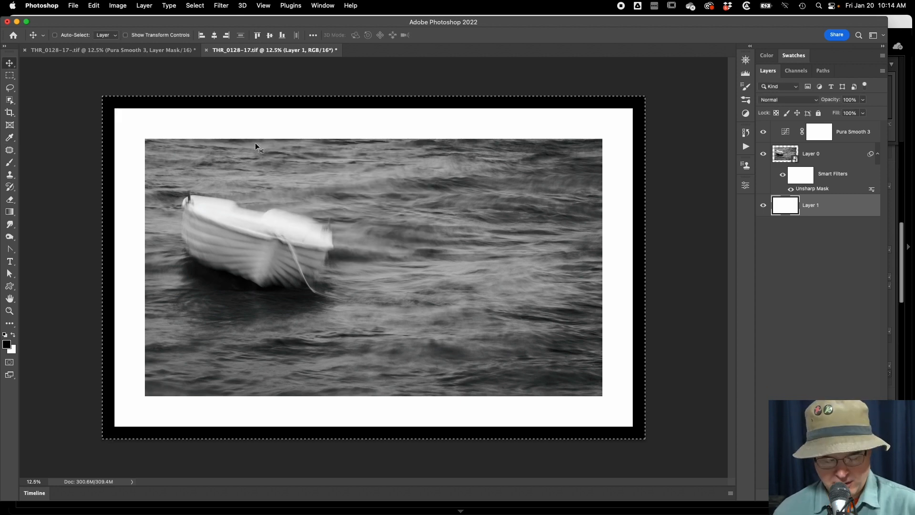
Deselect the canvas and start a Save for Web export of the framed image with its width set to 700 px.
{"action": "key", "text": "super"}
{"action": "key", "text": "super+d"}
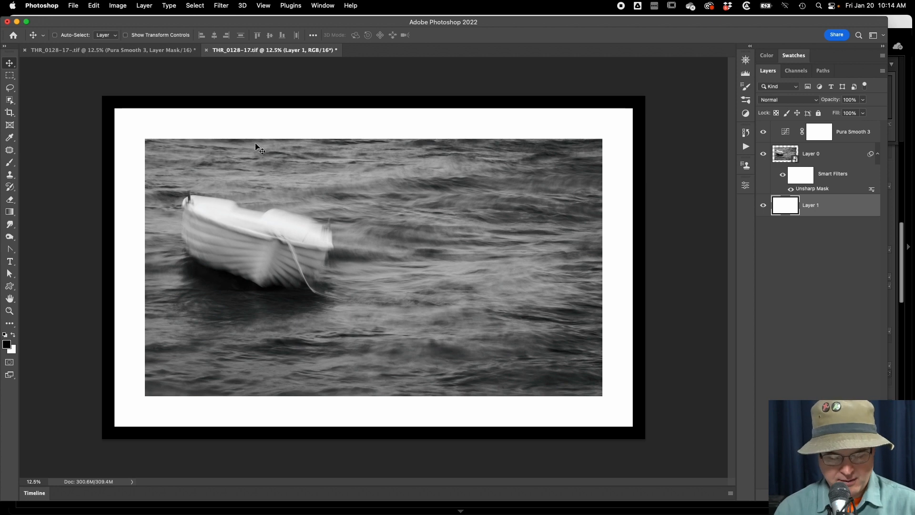
{"action": "key", "text": "super+s"}
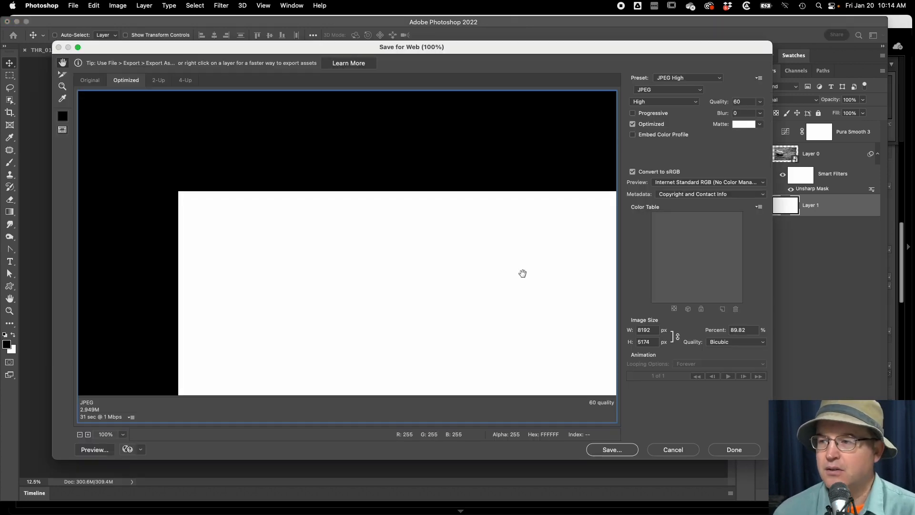
{"action": "double_click", "coordinate": [647, 330]}
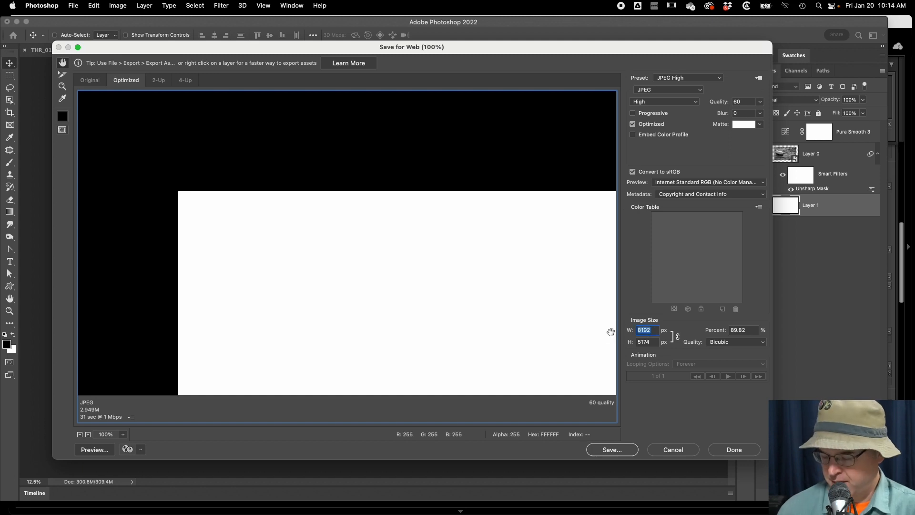
{"action": "type", "text": "700"}
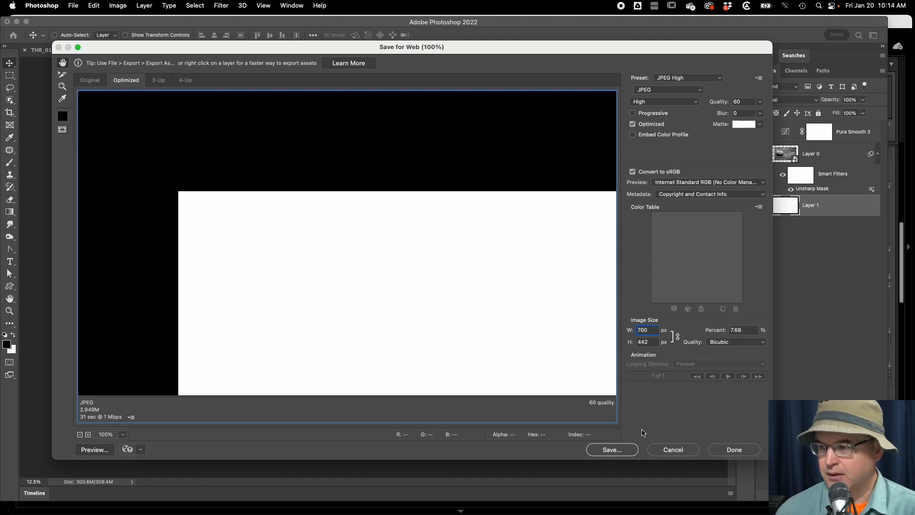
Name the framed web export THR_0128-17_24x38f.jpg, based on the existing file's name, and save it in the JPGs folder.
{"action": "left_click", "coordinate": [619, 450]}
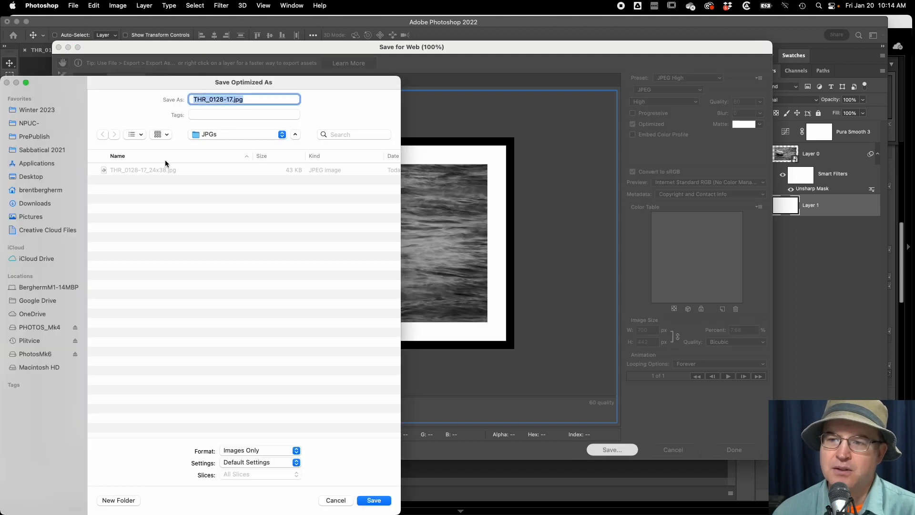
{"action": "left_click", "coordinate": [151, 170]}
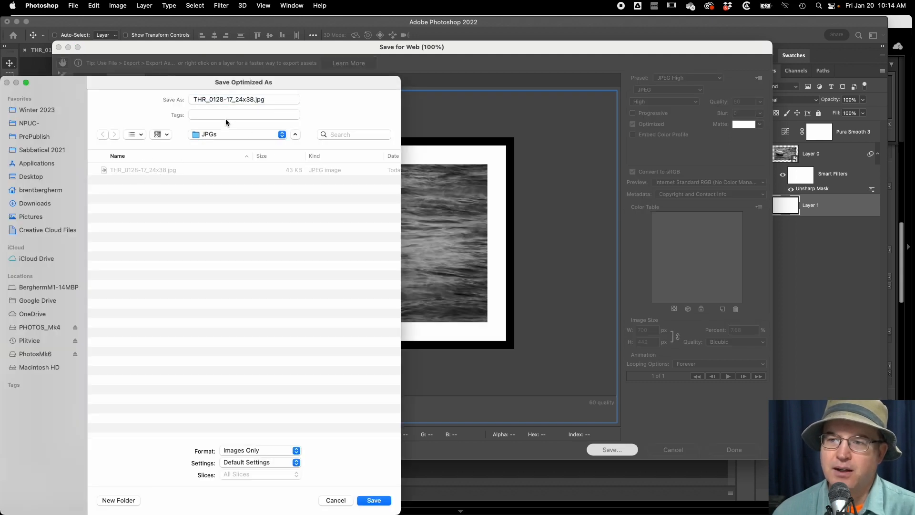
{"action": "left_click", "coordinate": [254, 100]}
{"action": "type", "text": "f"}
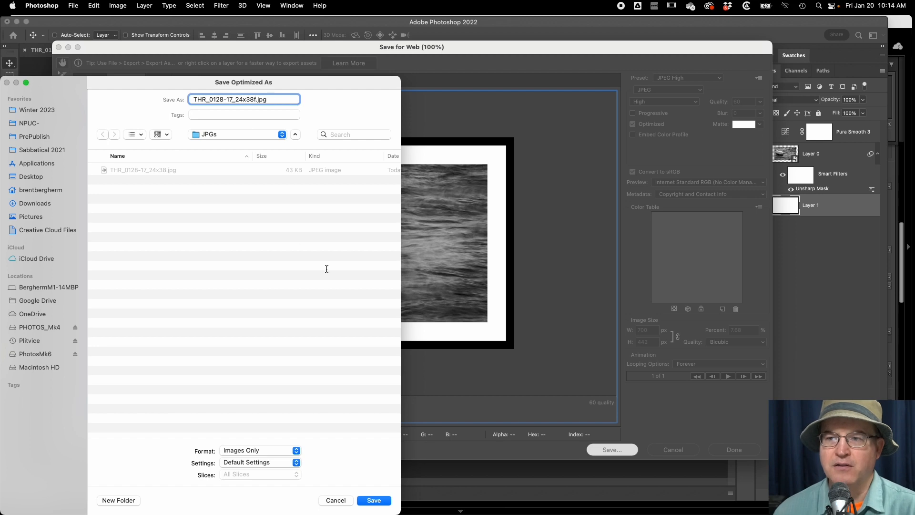
{"action": "left_click", "coordinate": [374, 500]}
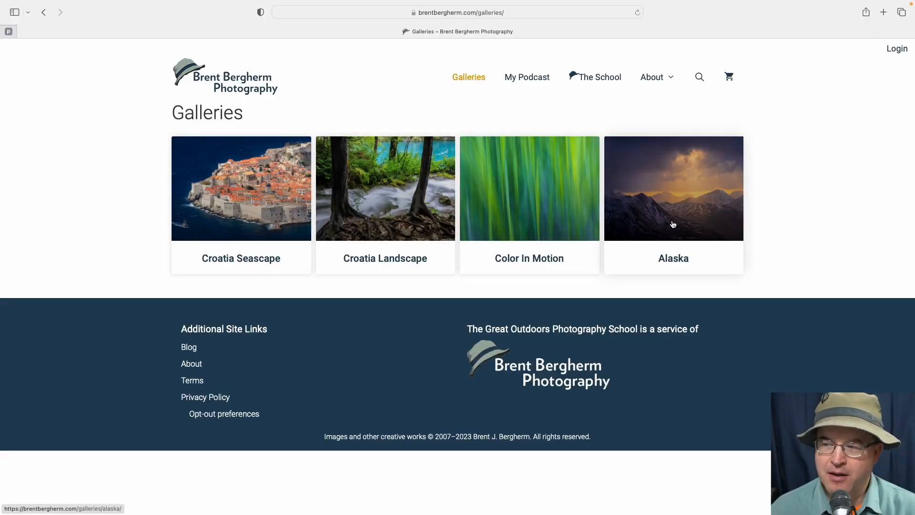
On the photography website in Safari, open the Croatia Seascape gallery, look over its photos and reload the page.
{"action": "left_click", "coordinate": [276, 184]}
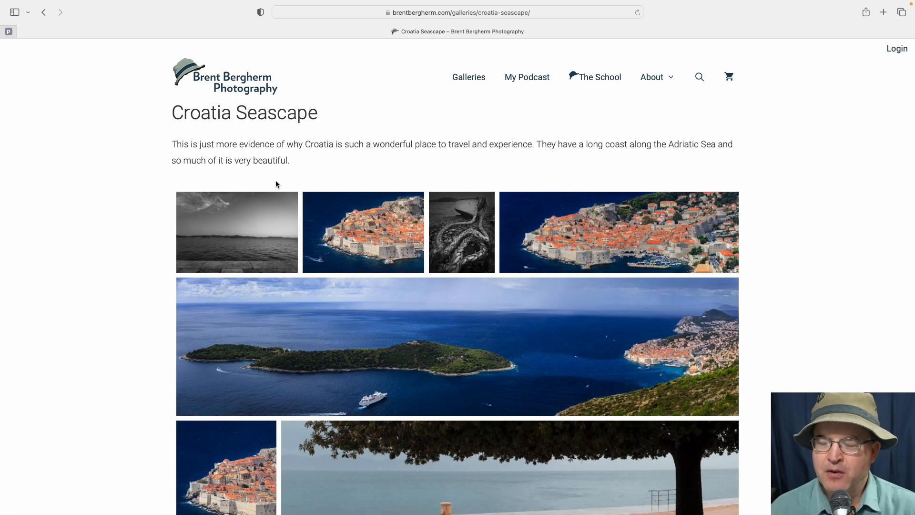
{"action": "scroll", "coordinate": [170, 226], "scroll_direction": "down", "scroll_amount": 5}
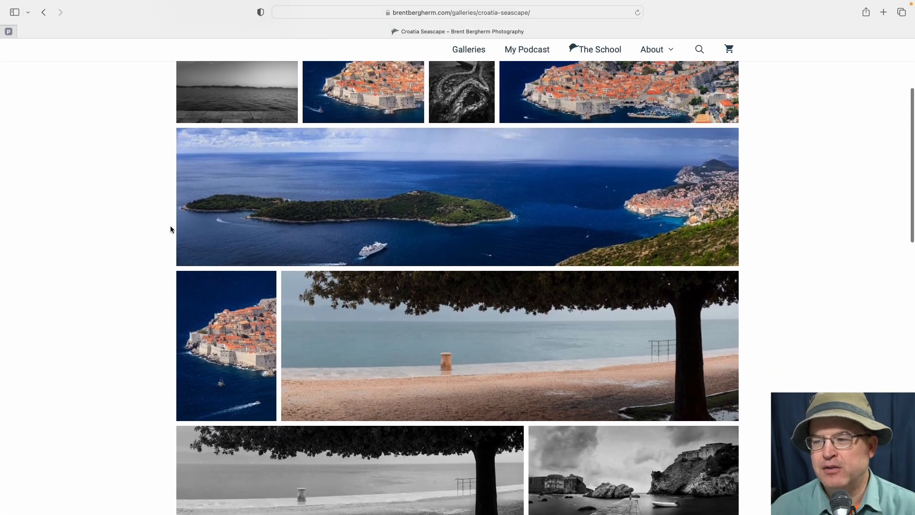
{"action": "scroll", "coordinate": [170, 229], "scroll_direction": "down", "scroll_amount": 1}
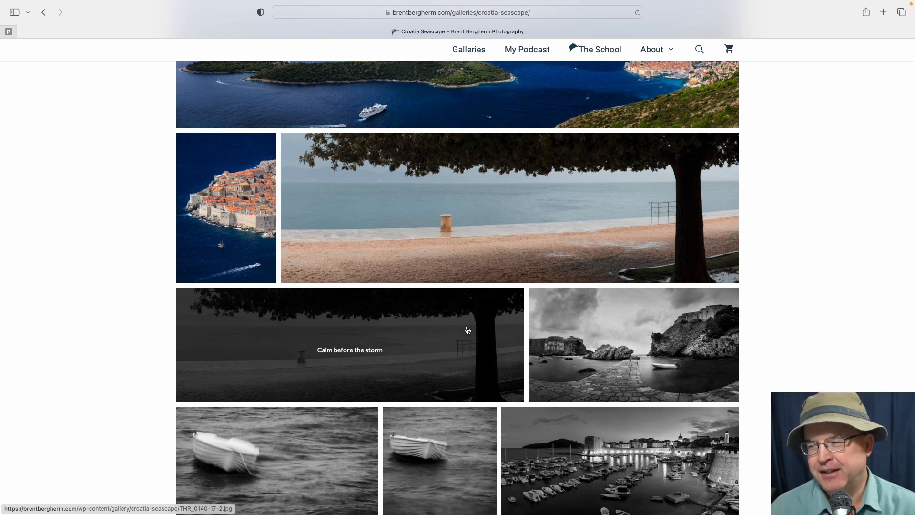
{"action": "scroll", "coordinate": [468, 328], "scroll_direction": "up", "scroll_amount": 6}
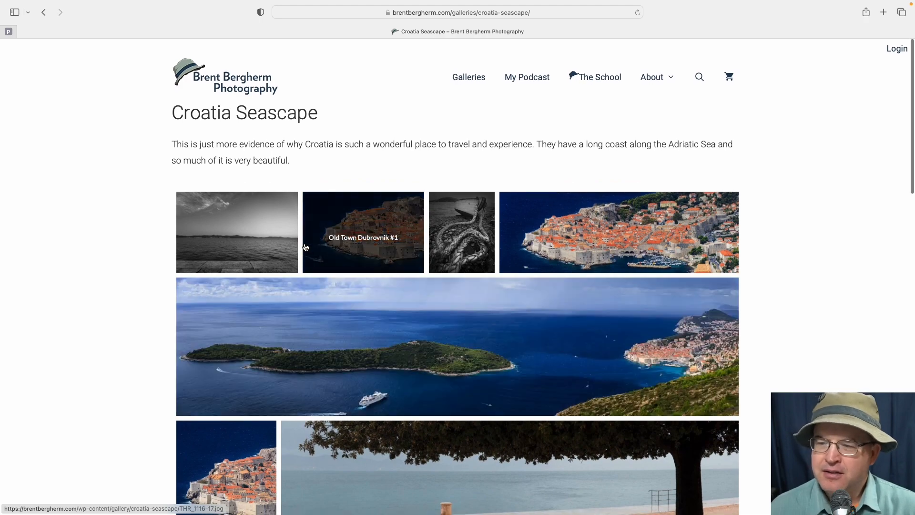
{"action": "left_click", "coordinate": [638, 13]}
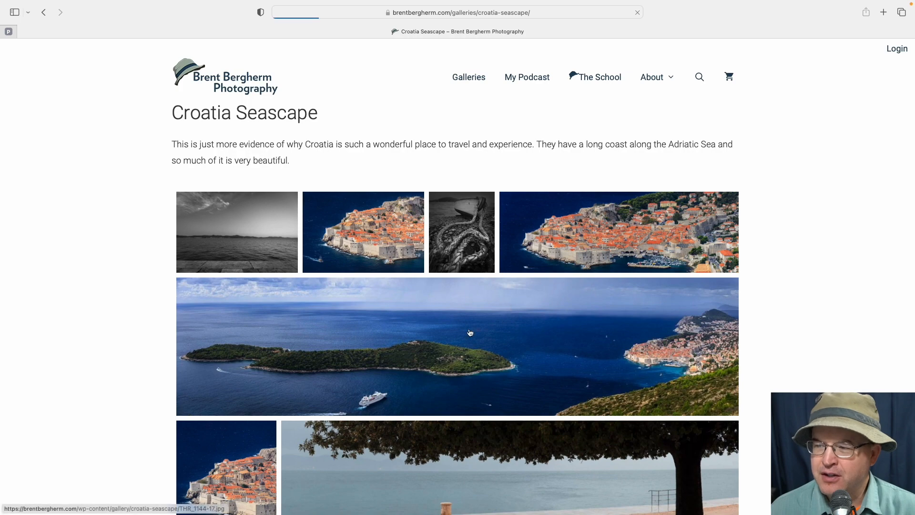
Browse the Croatia Seascape photos and view the fortress and city wall panorama enlarged before returning to the gallery.
{"action": "scroll", "coordinate": [432, 259], "scroll_direction": "down", "scroll_amount": 3}
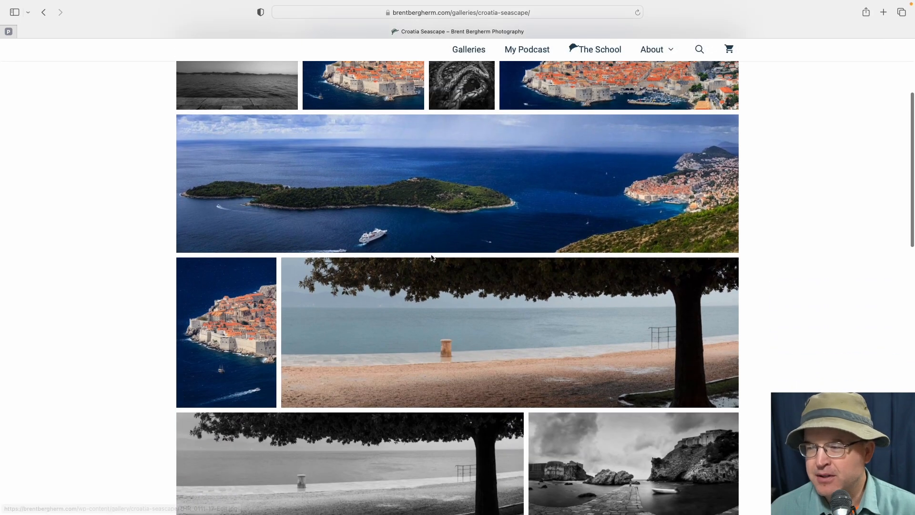
{"action": "scroll", "coordinate": [432, 259], "scroll_direction": "down", "scroll_amount": 3}
{"action": "scroll", "coordinate": [432, 259], "scroll_direction": "down", "scroll_amount": 3}
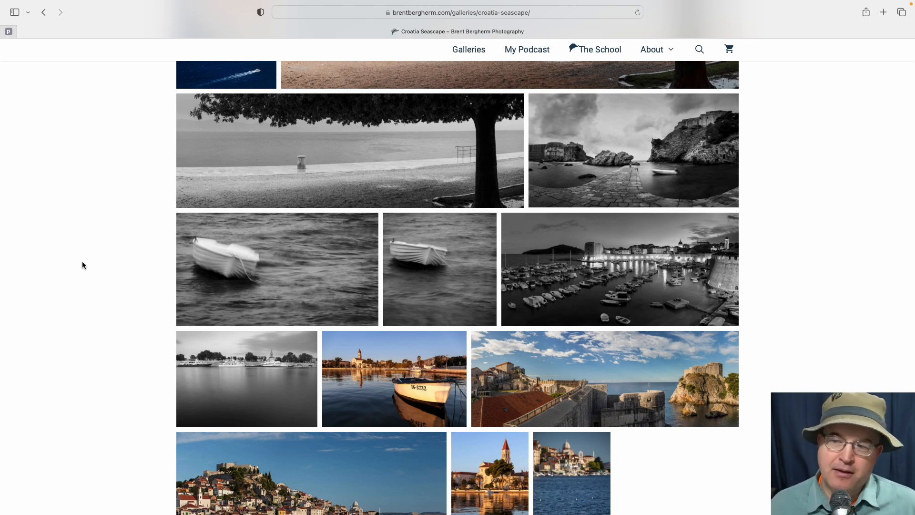
{"action": "scroll", "coordinate": [82, 262], "scroll_direction": "down", "scroll_amount": 5}
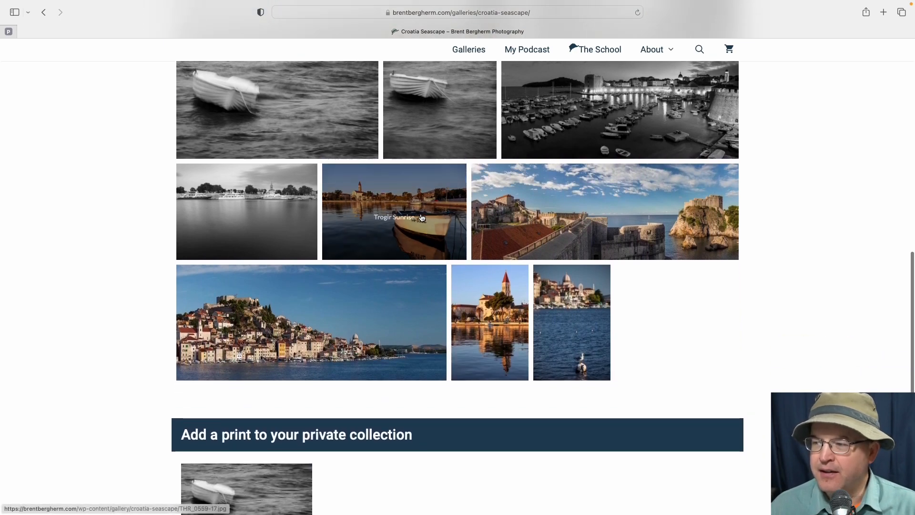
{"action": "left_click", "coordinate": [517, 212]}
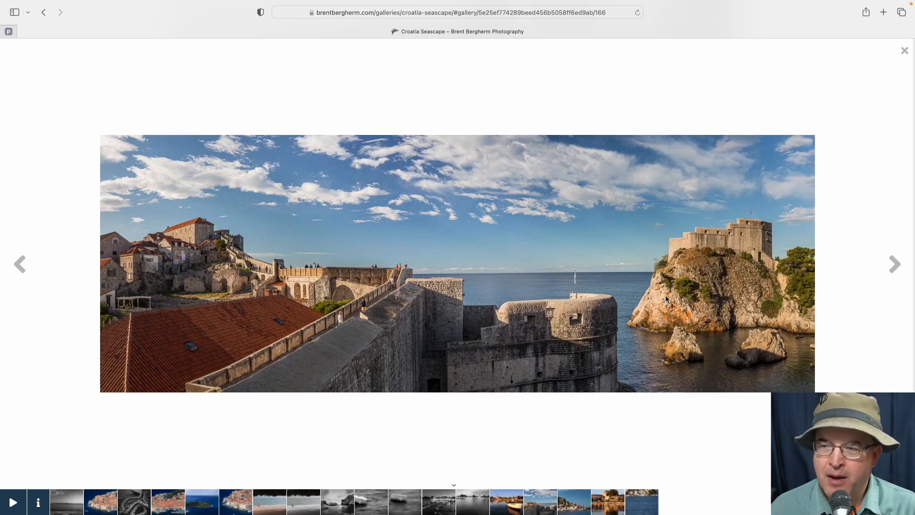
{"action": "left_click", "coordinate": [903, 51]}
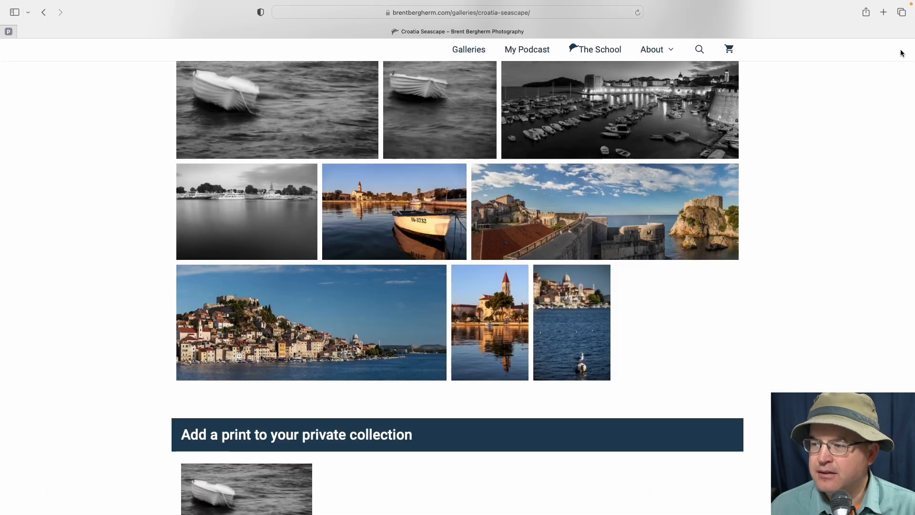
Open the options for the Tossed in the Surf print and choose the 24x38 size.
{"action": "scroll", "coordinate": [679, 267], "scroll_direction": "down", "scroll_amount": 5}
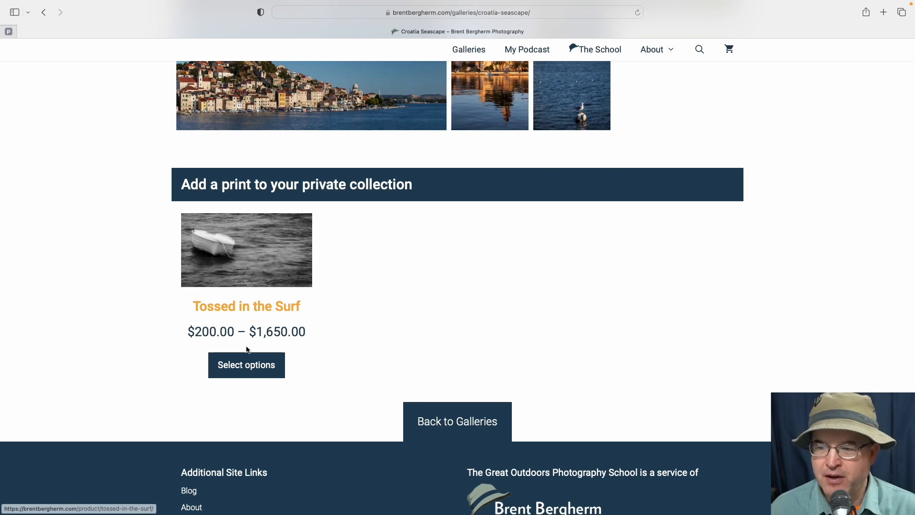
{"action": "left_click", "coordinate": [248, 365]}
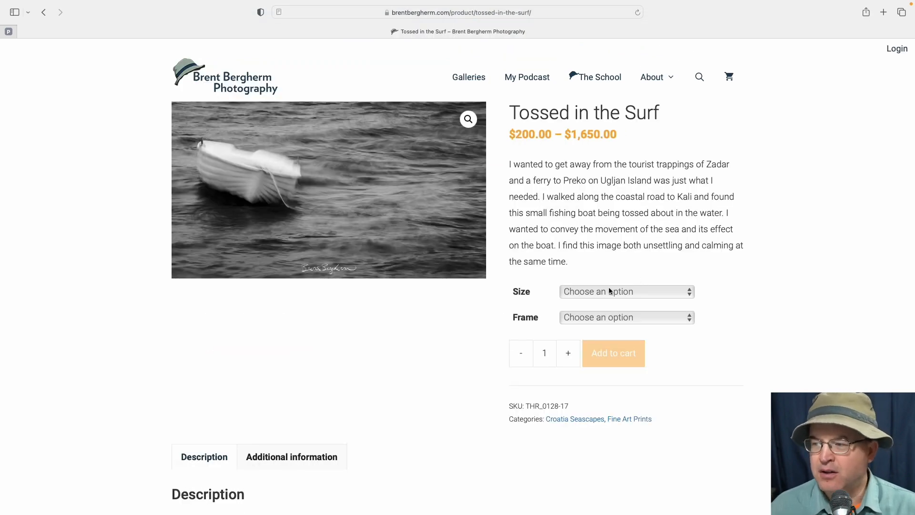
{"action": "left_click", "coordinate": [598, 291]}
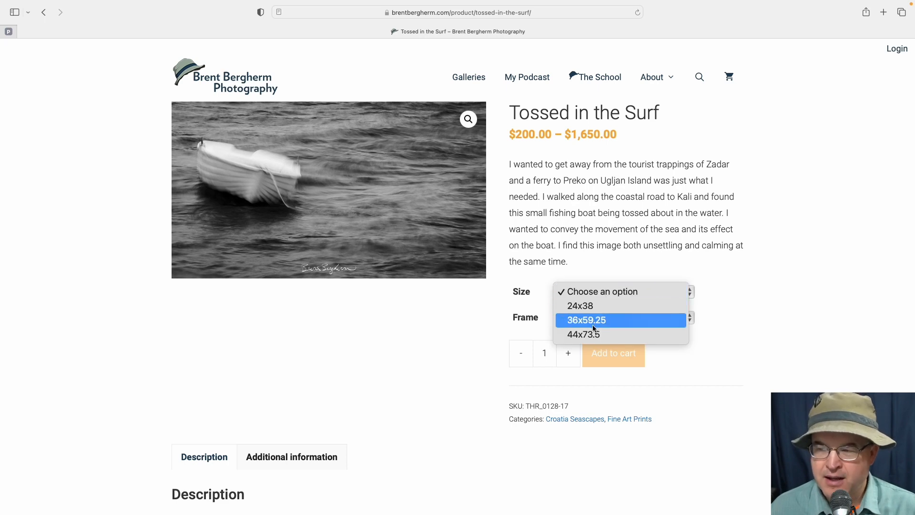
{"action": "left_click", "coordinate": [591, 308]}
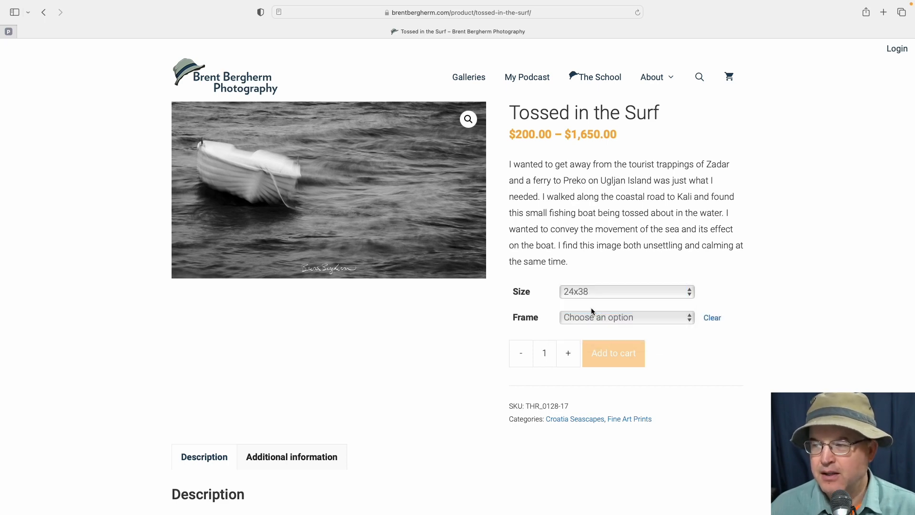
Preview the print with No Frame and switch its frame option to Black Metal Frame.
{"action": "left_click", "coordinate": [595, 316]}
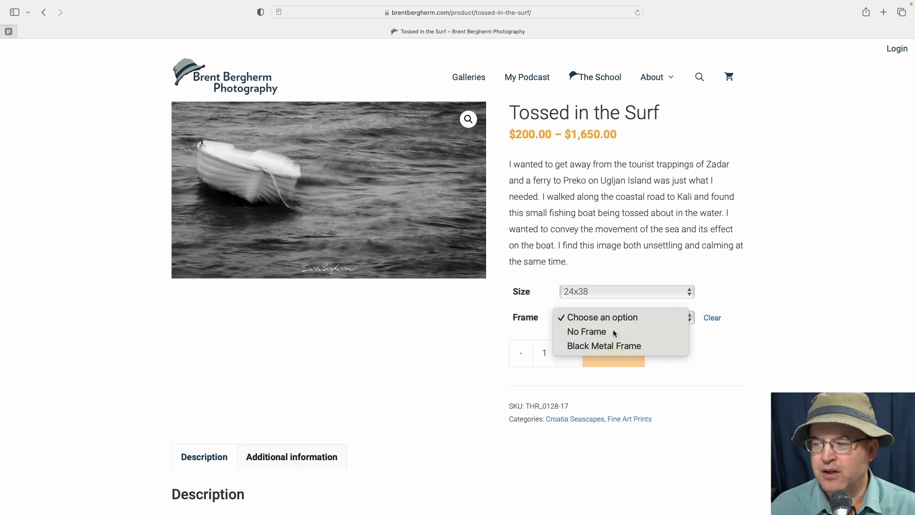
{"action": "left_click", "coordinate": [605, 331]}
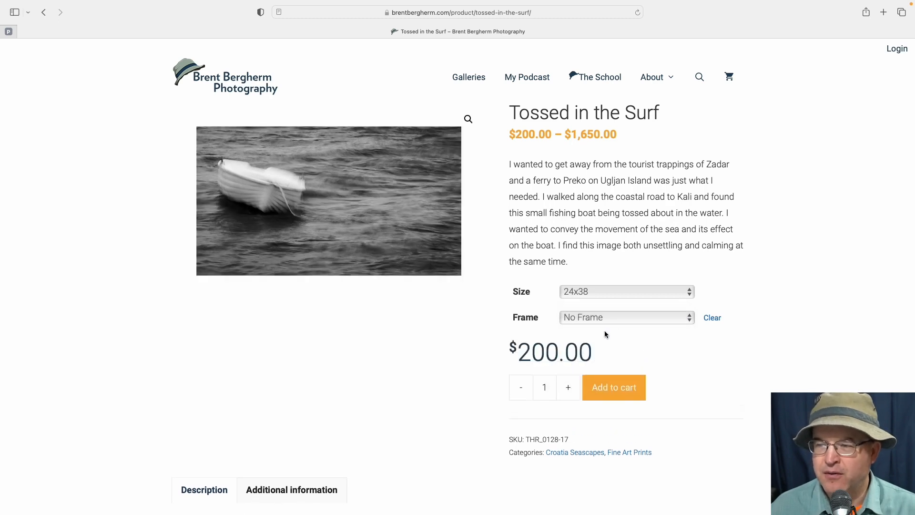
{"action": "left_click", "coordinate": [605, 321]}
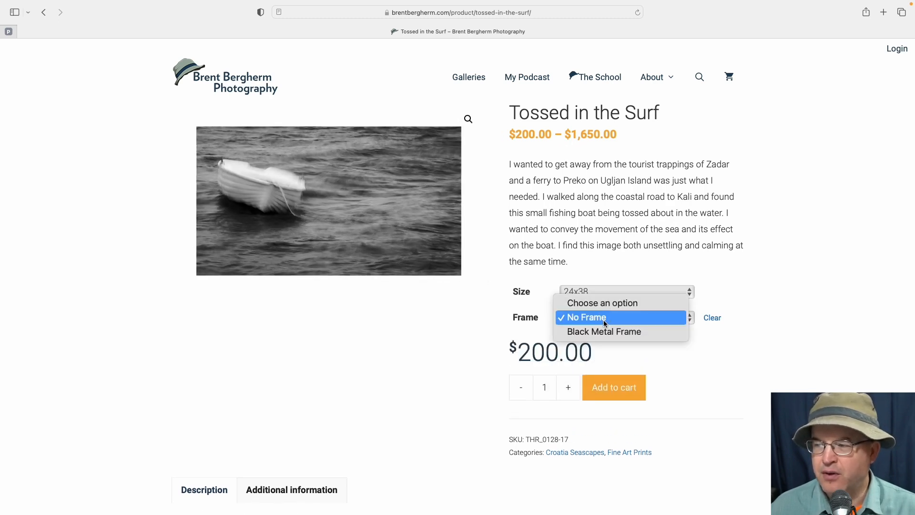
{"action": "left_click", "coordinate": [597, 331]}
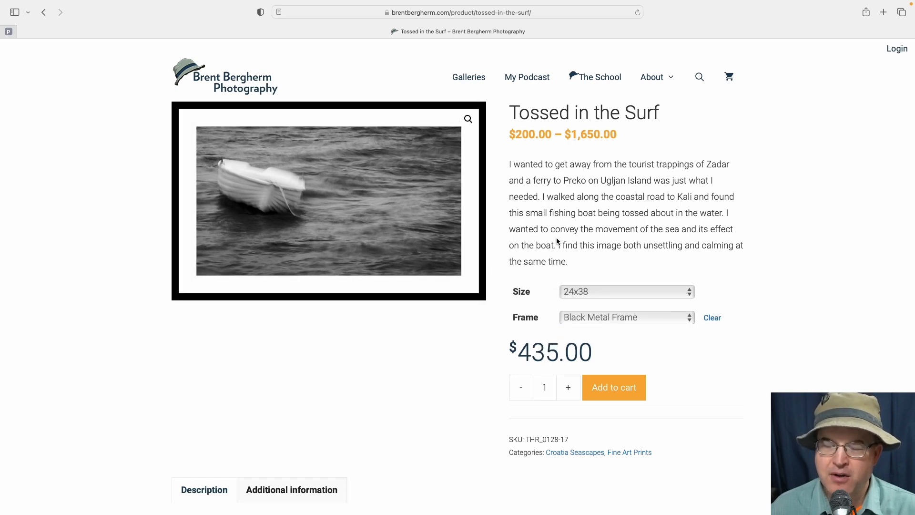
Read the product page's photo story and its description of print sizes, framing, shipping, archival papers and custom-made orders.
{"action": "scroll", "coordinate": [605, 257], "scroll_direction": "down", "scroll_amount": 10}
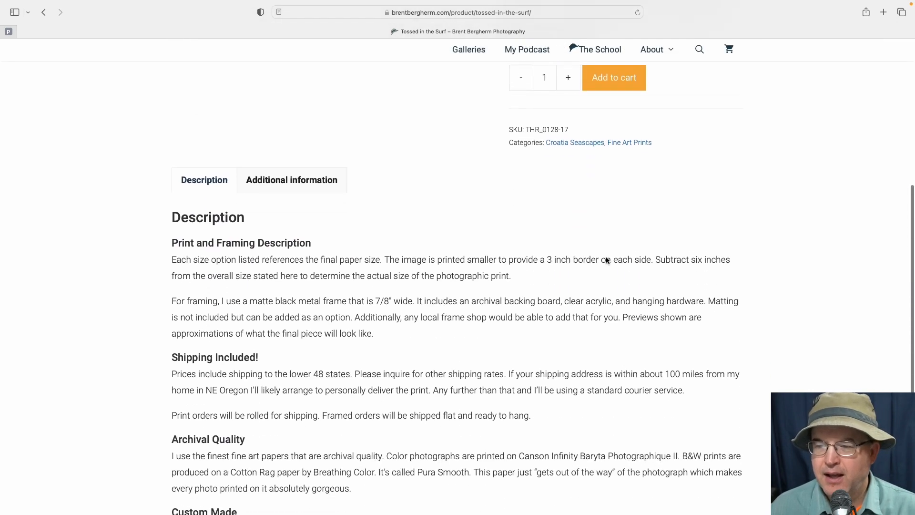
{"action": "scroll", "coordinate": [606, 257], "scroll_direction": "down", "scroll_amount": 1}
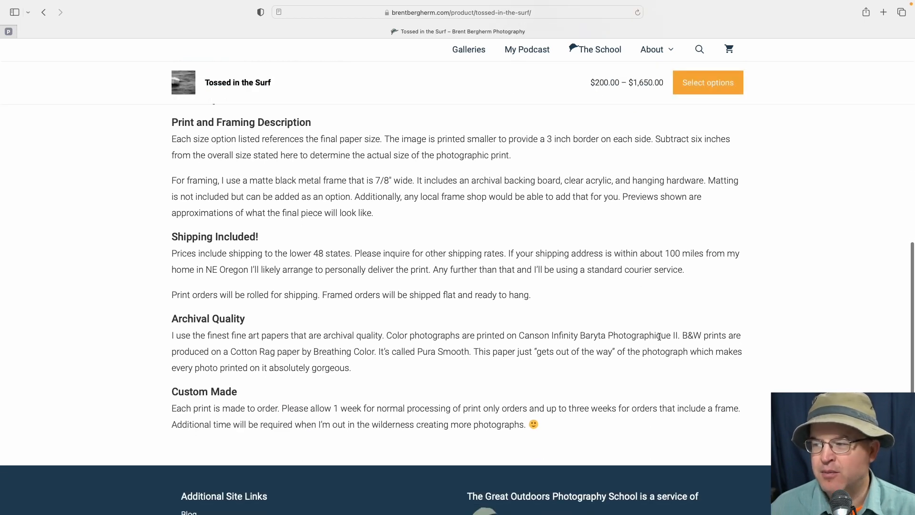
{"action": "left_click_drag", "start_coordinate": [681, 336], "coordinate": [625, 336]}
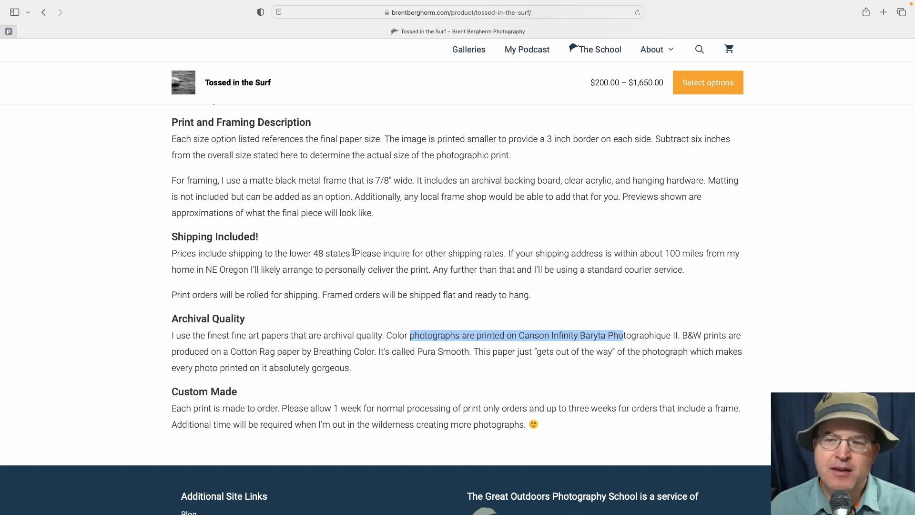
{"action": "scroll", "coordinate": [221, 165], "scroll_direction": "up", "scroll_amount": 2}
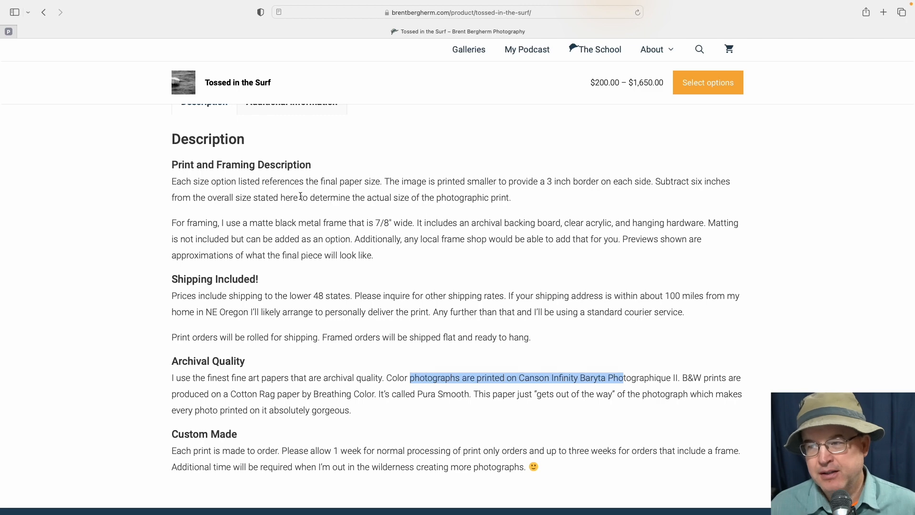
{"action": "scroll", "coordinate": [300, 196], "scroll_direction": "up", "scroll_amount": 7}
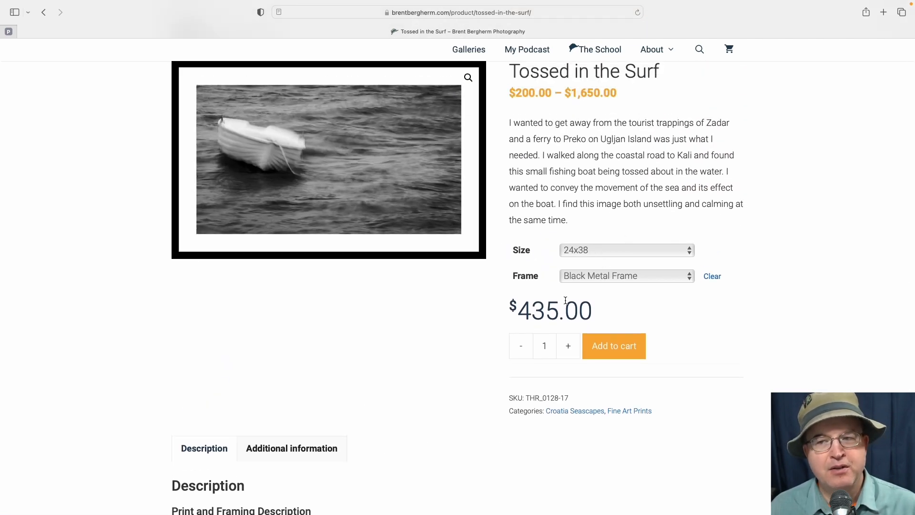
{"action": "left_click_drag", "start_coordinate": [549, 140], "coordinate": [555, 191]}
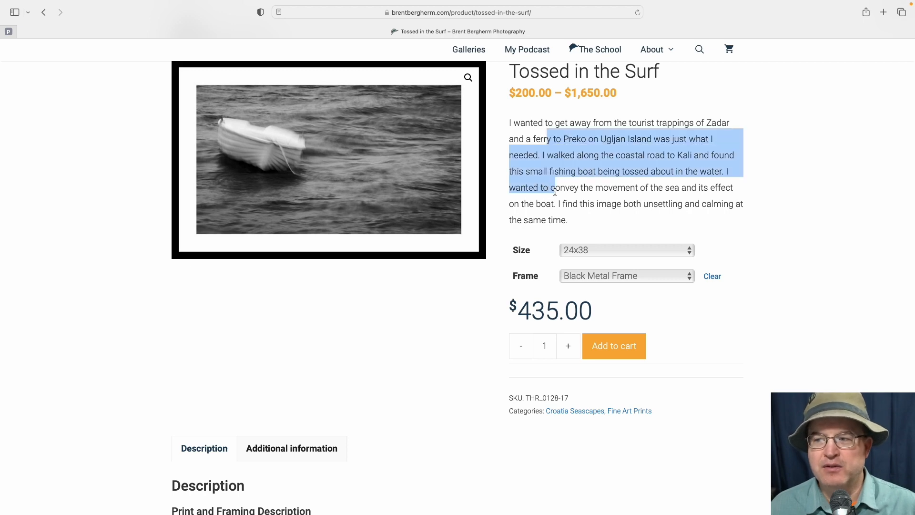
{"action": "left_click", "coordinate": [582, 191]}
{"action": "scroll", "coordinate": [570, 194], "scroll_direction": "down", "scroll_amount": 5}
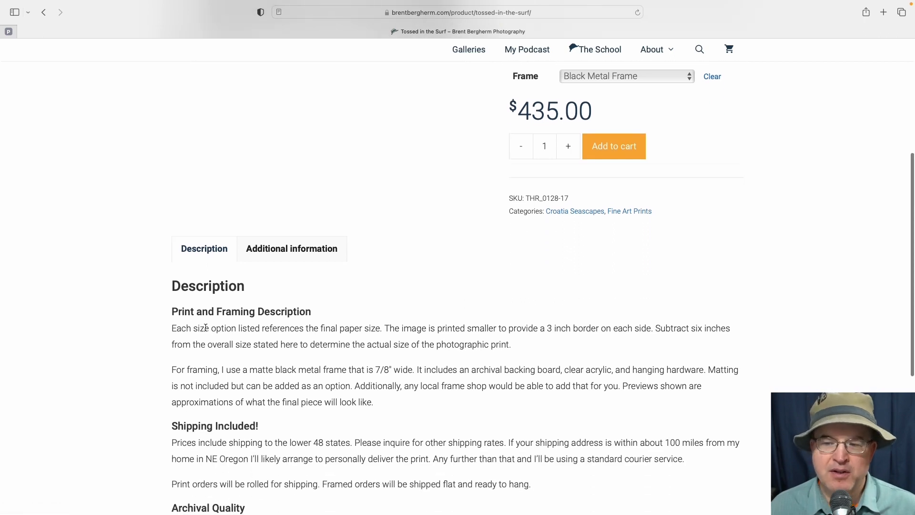
{"action": "left_click_drag", "start_coordinate": [211, 328], "coordinate": [291, 460]}
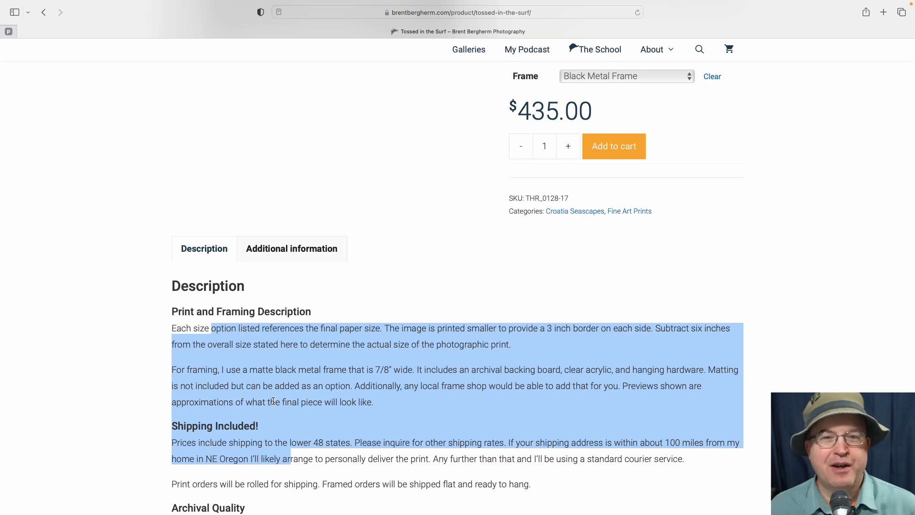
{"action": "scroll", "coordinate": [273, 379], "scroll_direction": "down", "scroll_amount": 3}
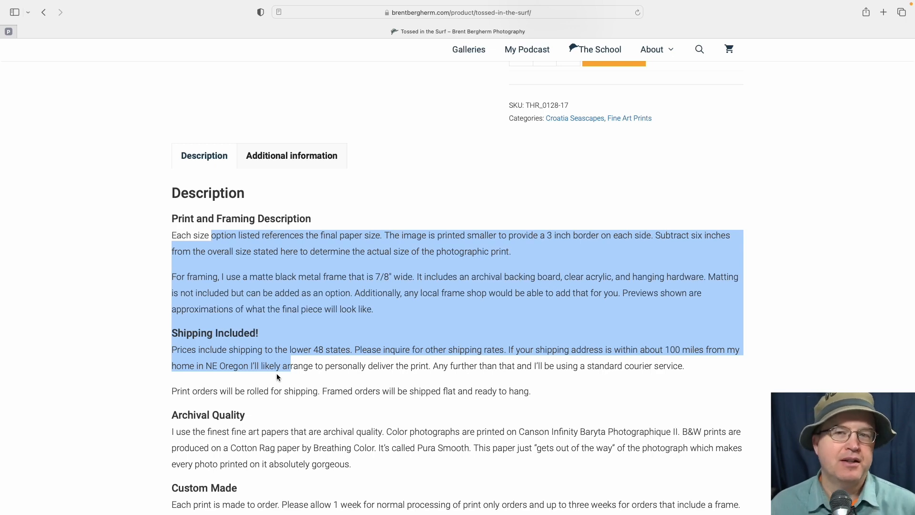
Open the Color In Motion gallery from the site's galleries and look through its photos and the prints offered for sale.
{"action": "scroll", "coordinate": [274, 369], "scroll_direction": "up", "scroll_amount": 3}
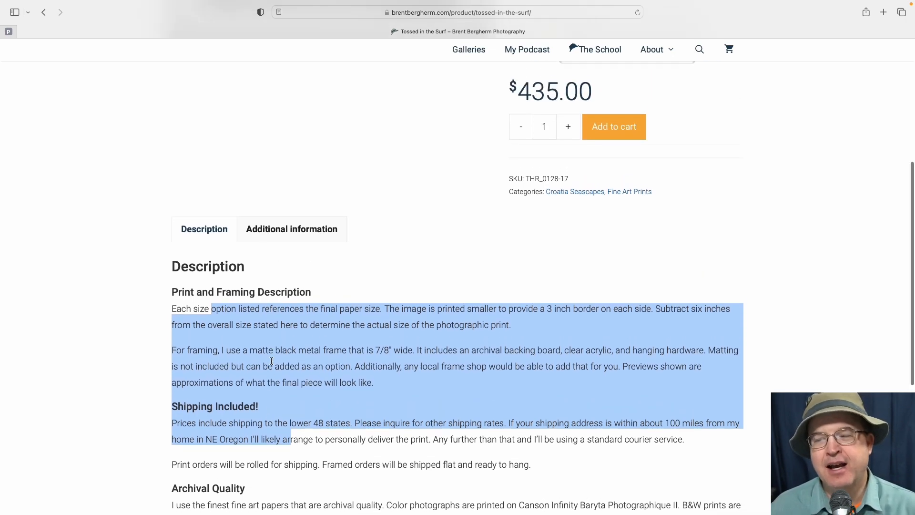
{"action": "scroll", "coordinate": [271, 361], "scroll_direction": "up", "scroll_amount": 10}
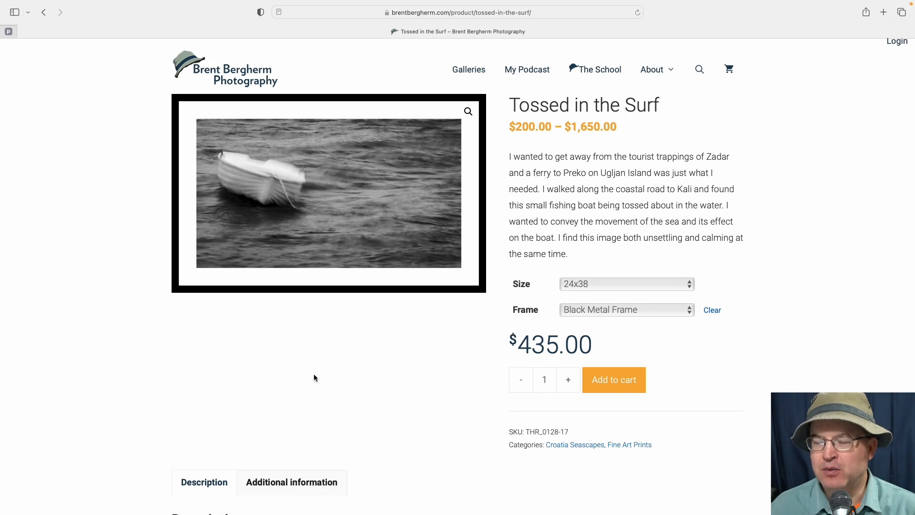
{"action": "scroll", "coordinate": [316, 374], "scroll_direction": "up", "scroll_amount": 1}
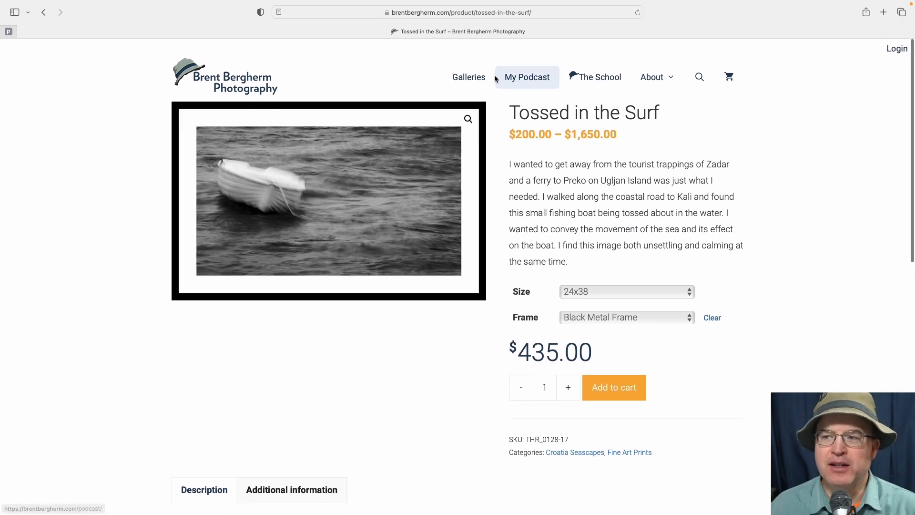
{"action": "left_click", "coordinate": [483, 78]}
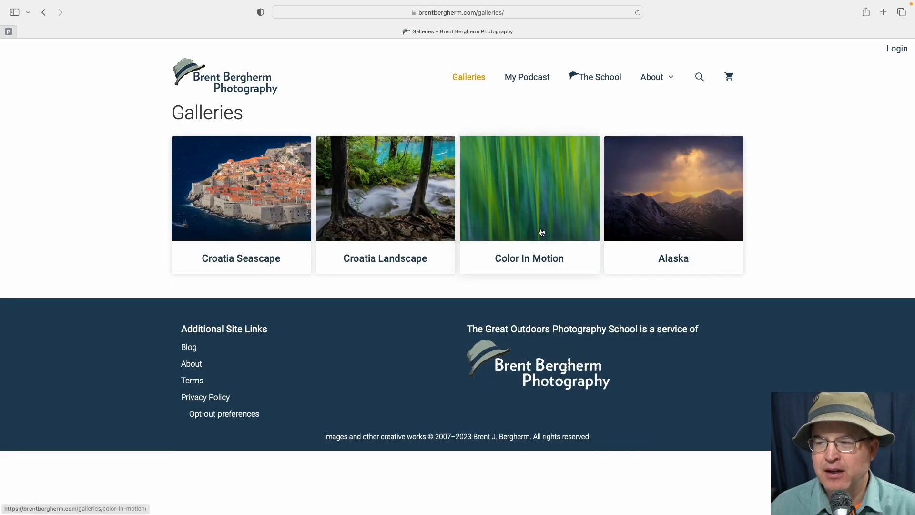
{"action": "left_click", "coordinate": [529, 209]}
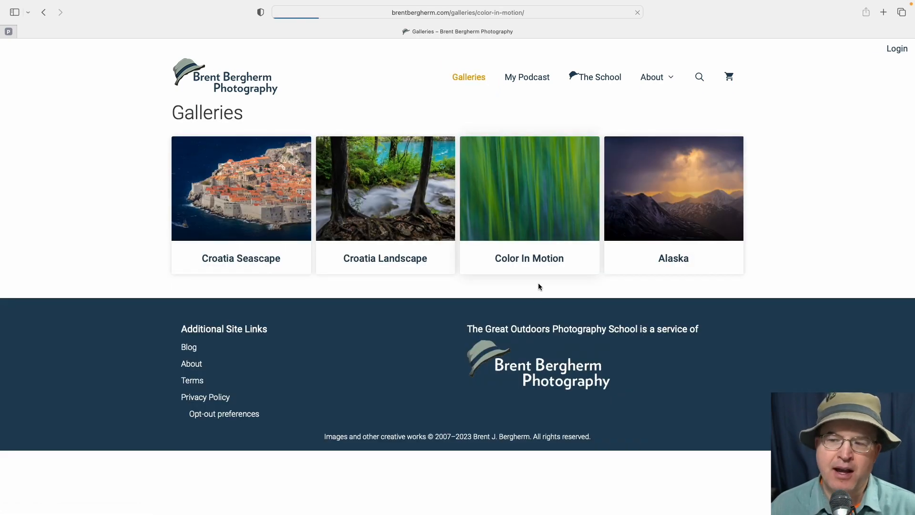
{"action": "scroll", "coordinate": [538, 286], "scroll_direction": "down", "scroll_amount": 15}
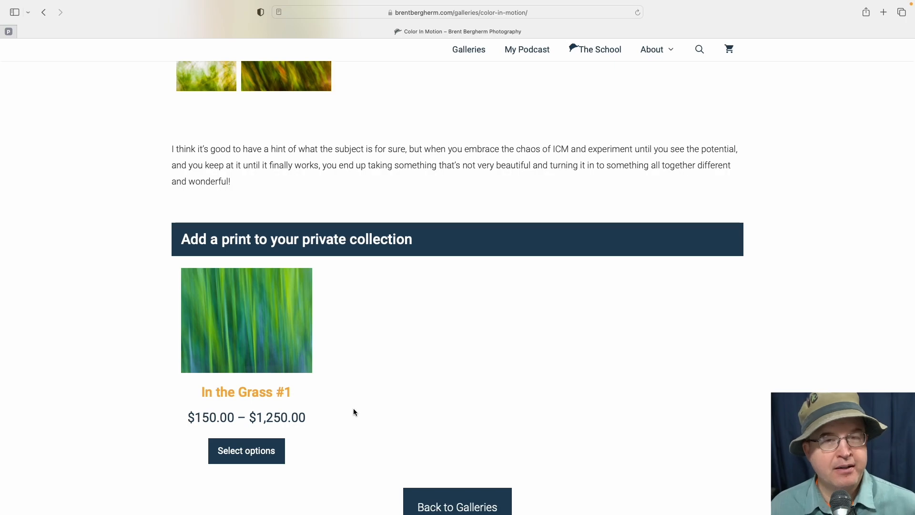
{"action": "scroll", "coordinate": [353, 371], "scroll_direction": "up", "scroll_amount": 5}
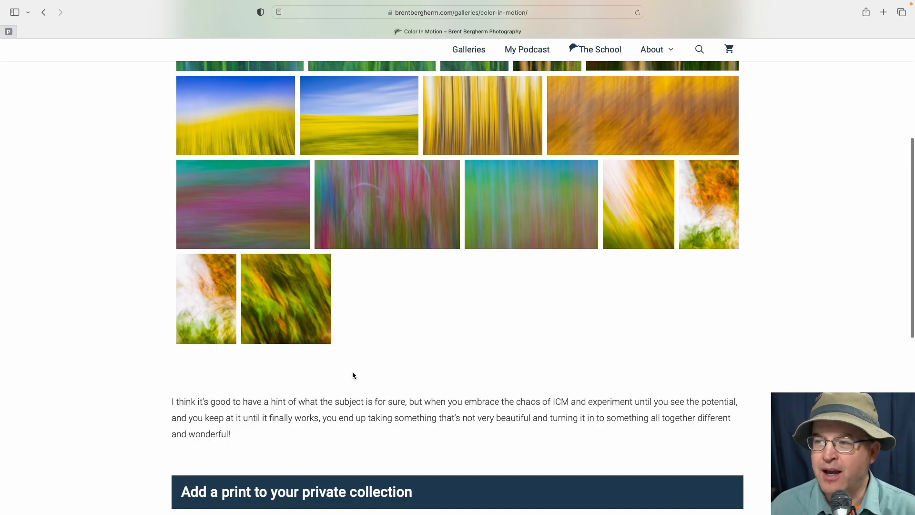